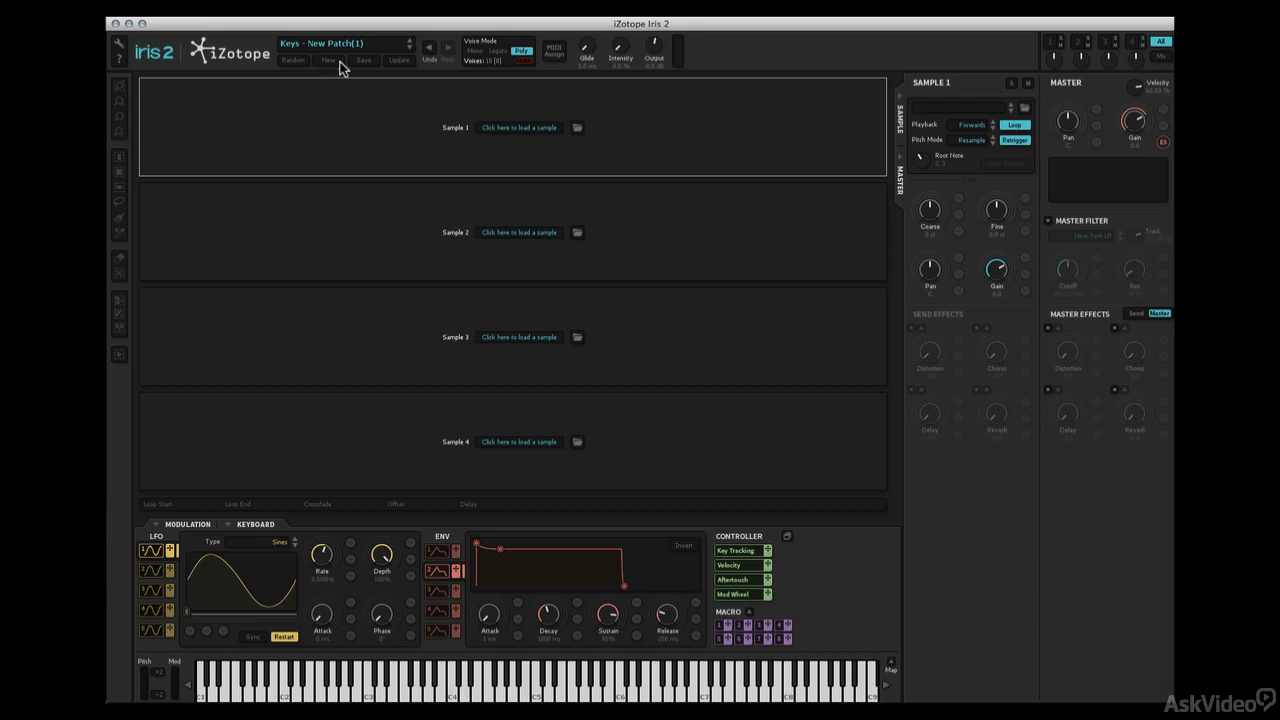
Load Guitar Note E and Guitar Note A into sample slots 1 and 2
left_click(363, 45)
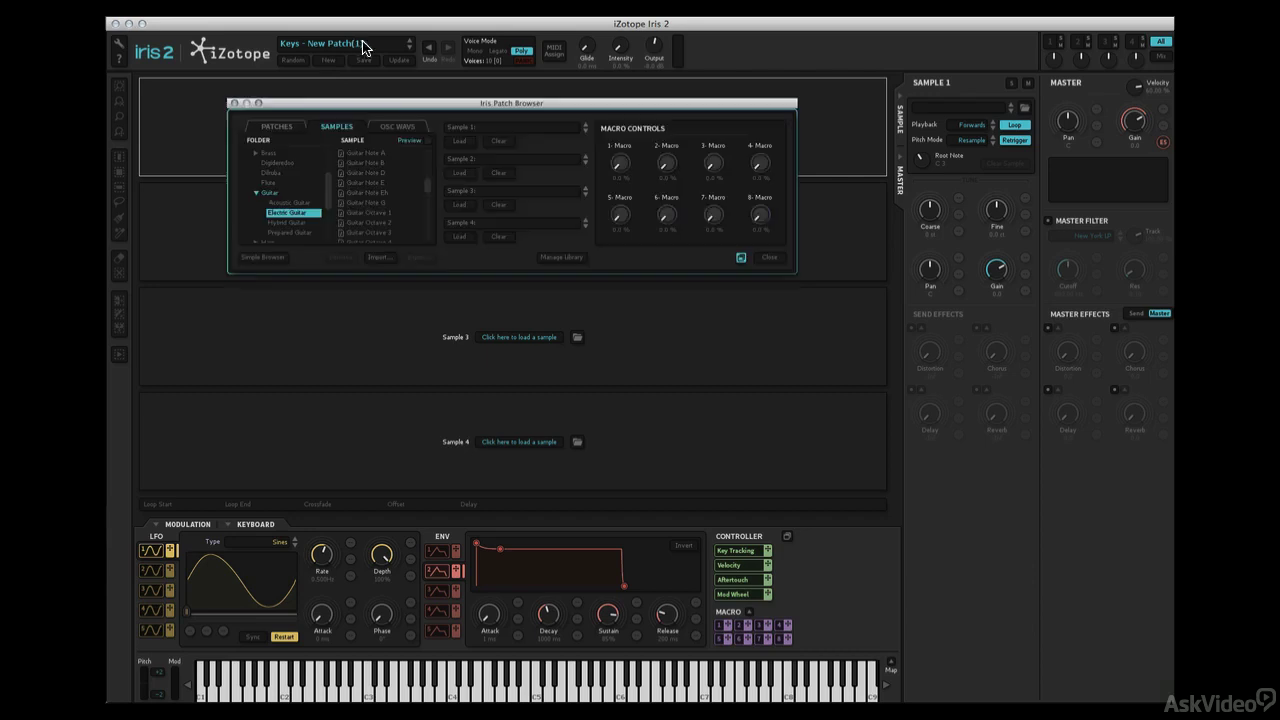
left_click(392, 182)
left_click(390, 153)
Load Square Arp 2600 from the OSC WAVS square category into slots 3 and 4
left_click(200, 329)
left_click(398, 126)
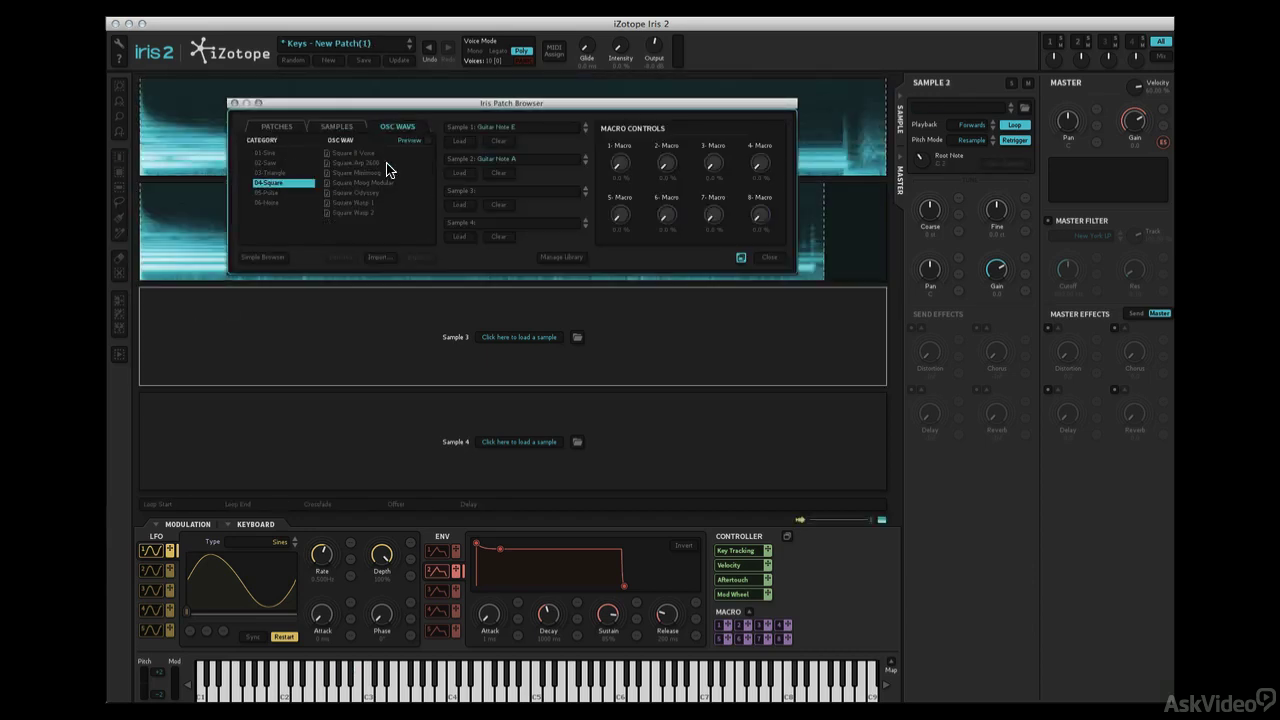
left_click(387, 164)
left_click(206, 410)
left_click(389, 164)
left_click(235, 103)
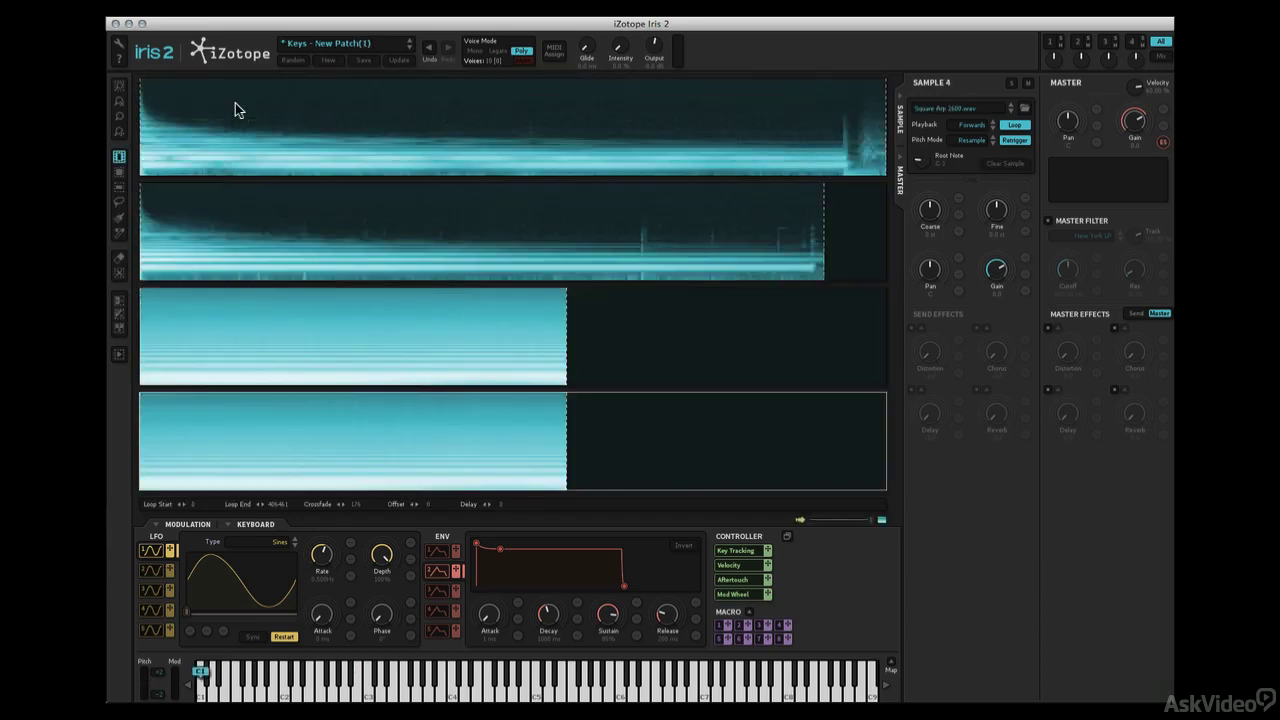
Map Guitar Note E to C-1–B2, Guitar Note A to C3–F#4, both Square Arps to G4–G9
left_click(890, 663)
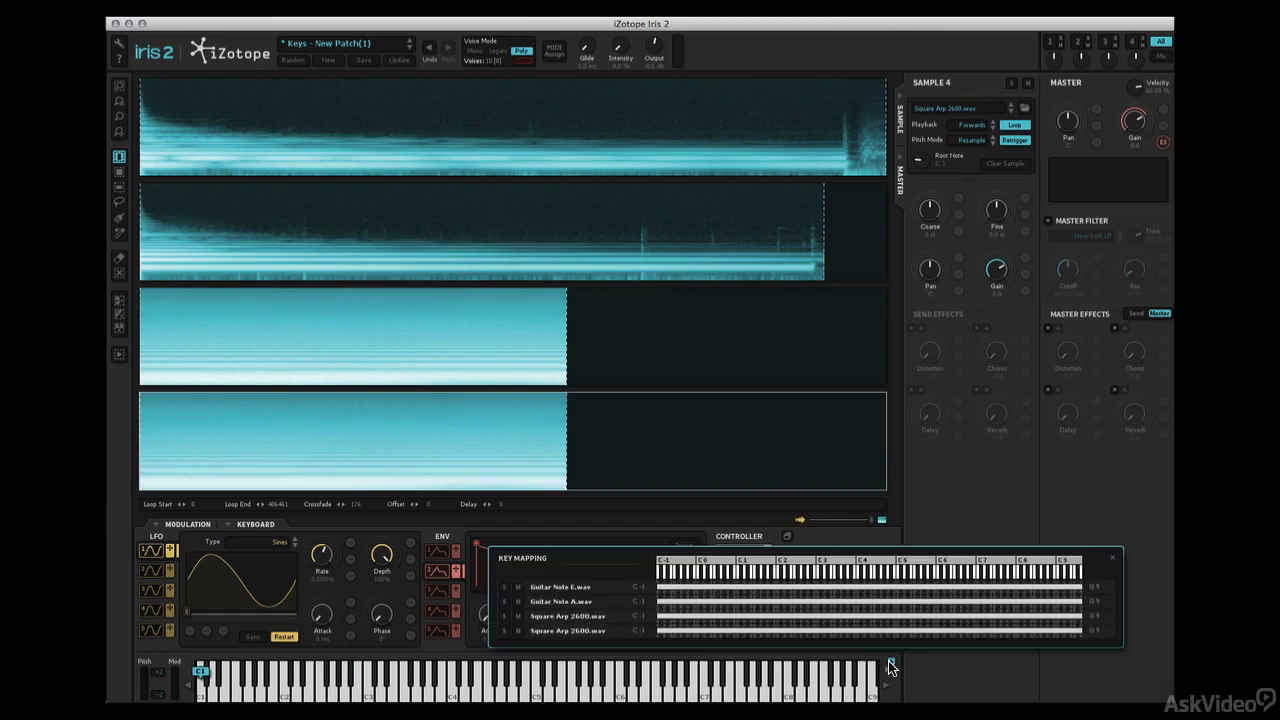
left_click_drag(1084, 587, 813, 607)
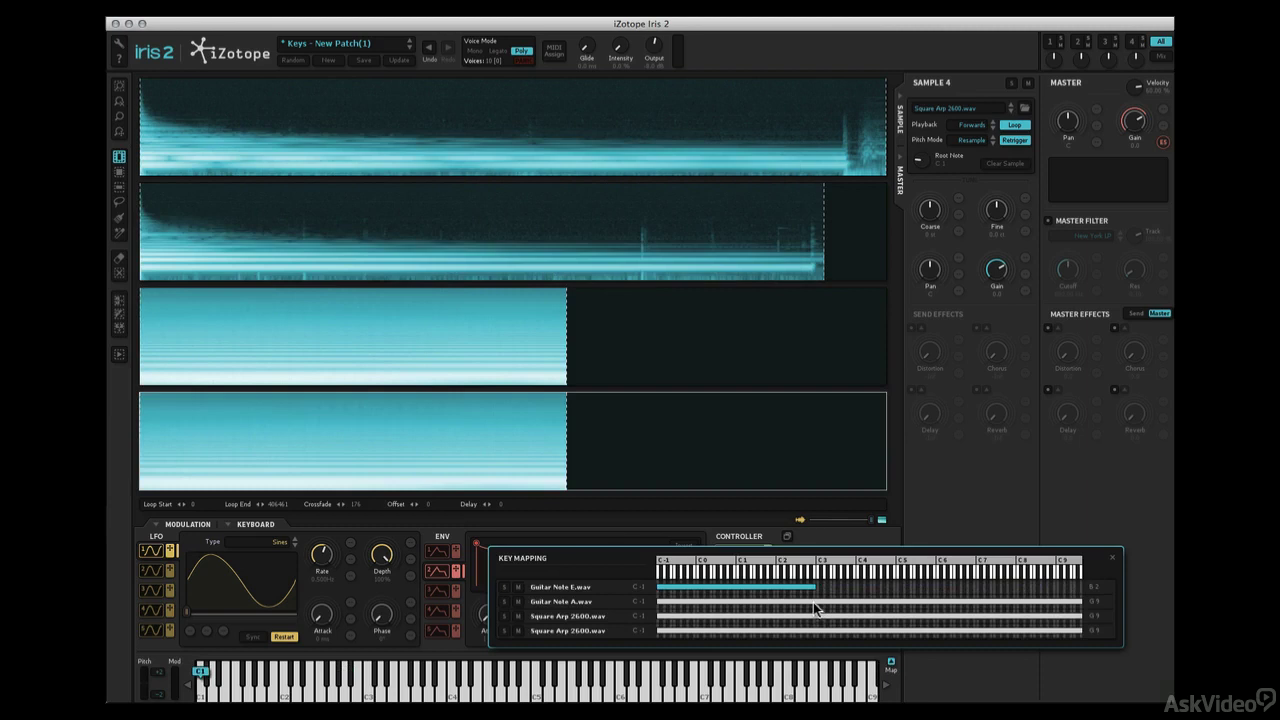
left_click(815, 603)
left_click_drag(1078, 603, 880, 602)
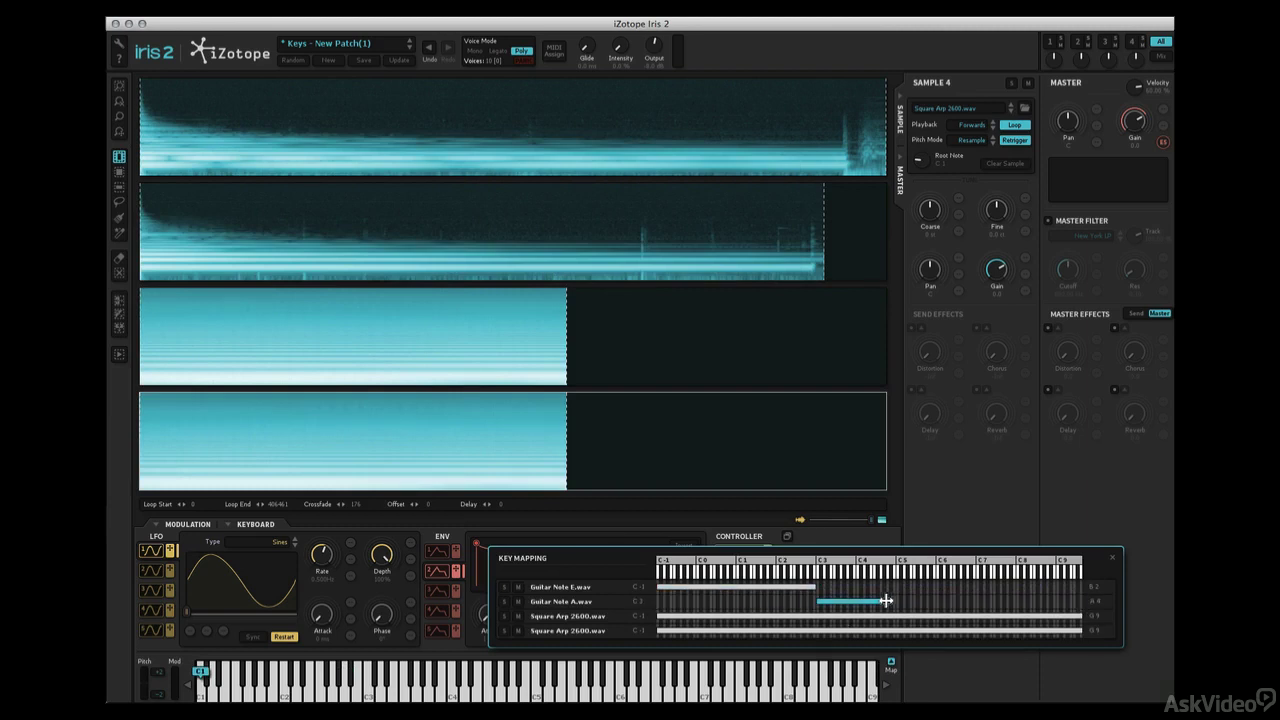
left_click_drag(657, 617, 881, 633)
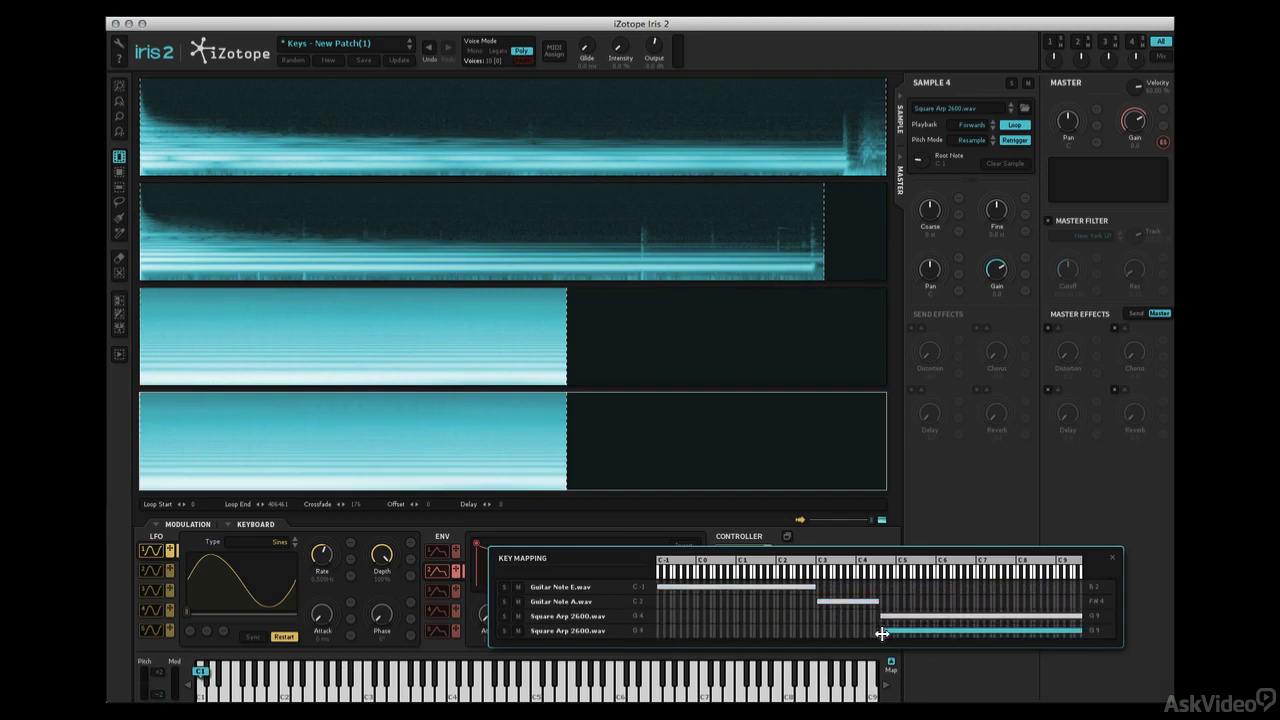
left_click(890, 666)
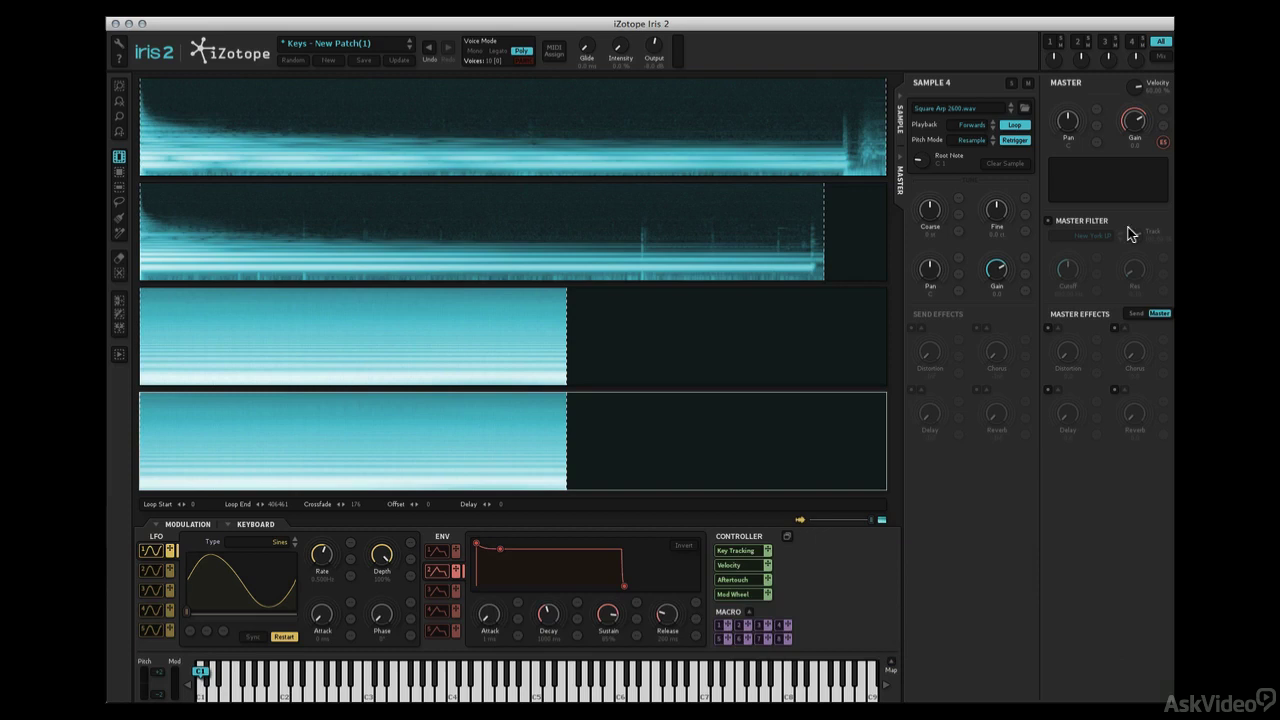
Set Sample 3's loop start and crossfaded loop end, check Sample 4, then return to the Mix view
left_click(1162, 58)
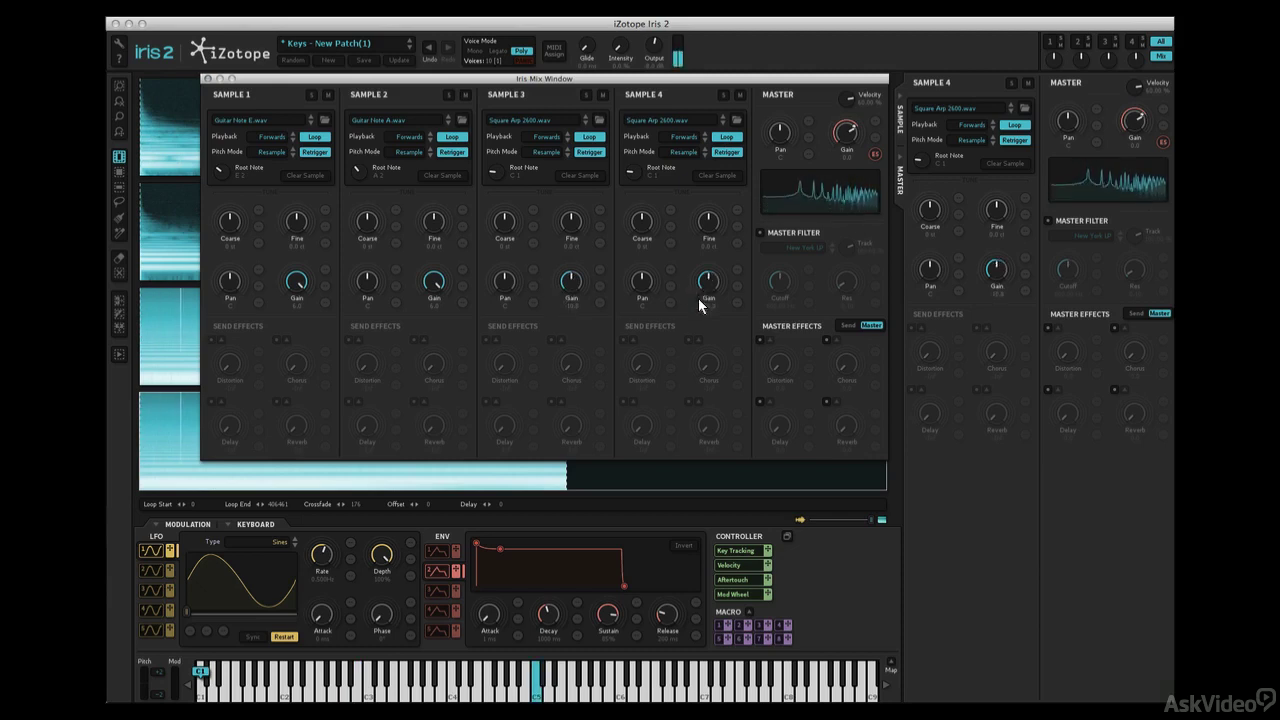
left_click(1107, 43)
left_click(1107, 43)
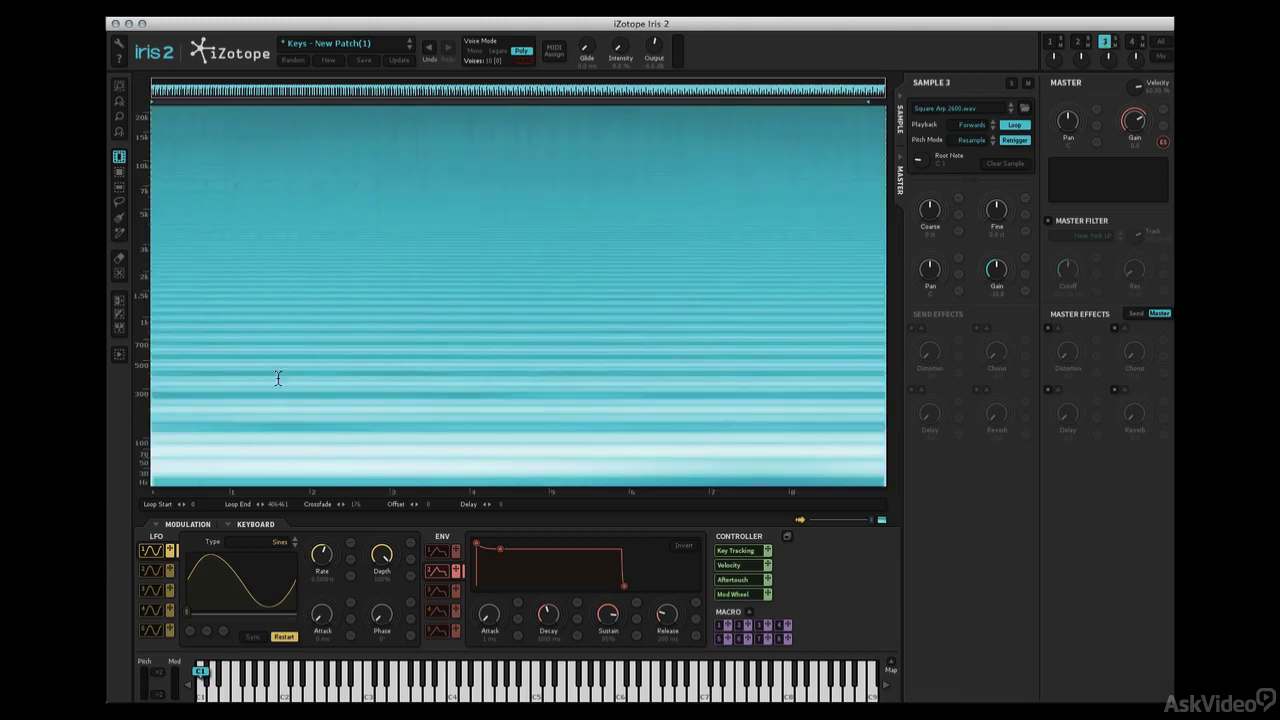
left_click_drag(197, 511, 221, 233)
mouse_move(277, 504)
left_mouse_down()
mouse_move(271, 571)
mouse_move(281, 514)
left_mouse_up()
left_click(1131, 42)
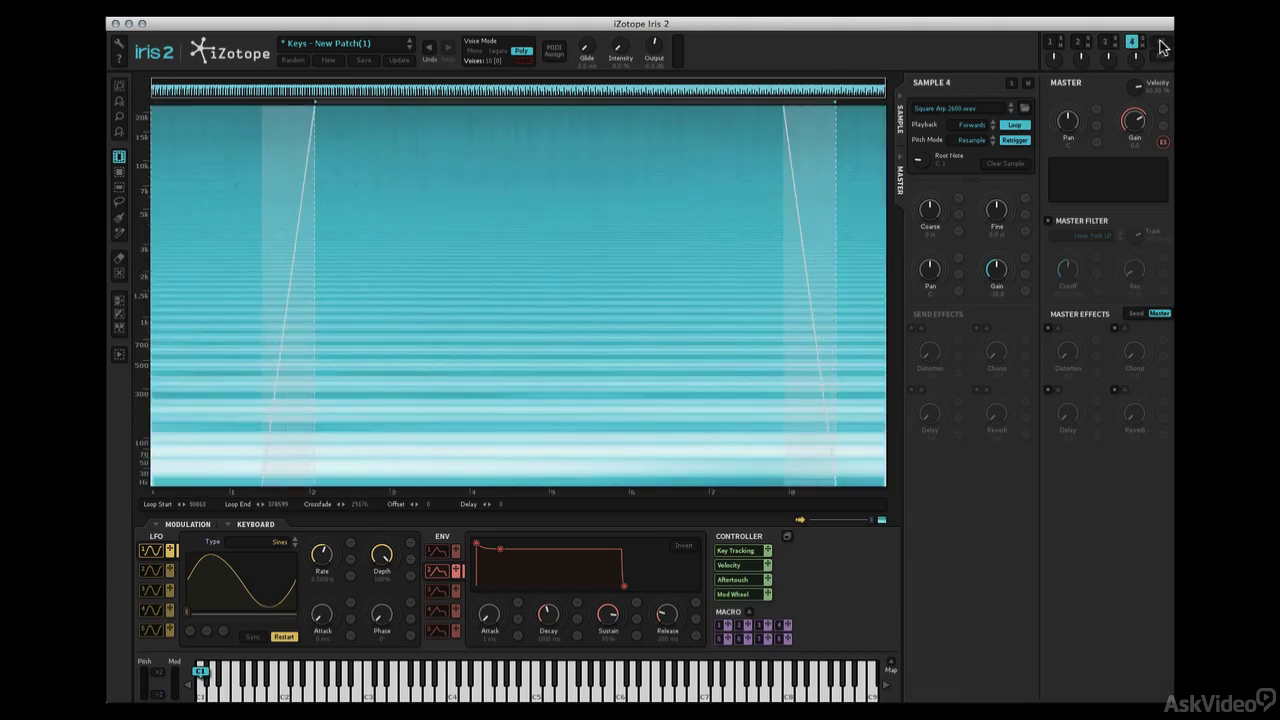
left_click(1161, 46)
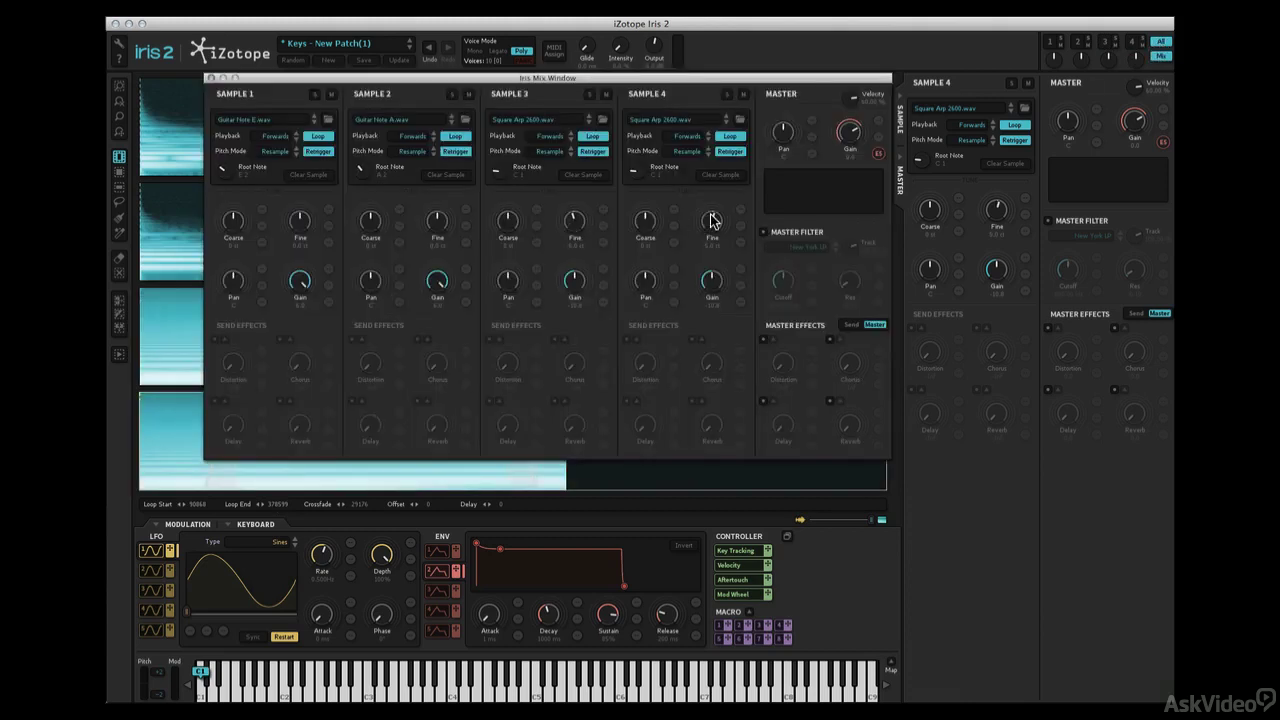
Remove the existing modulation from the master gain
left_click(209, 78)
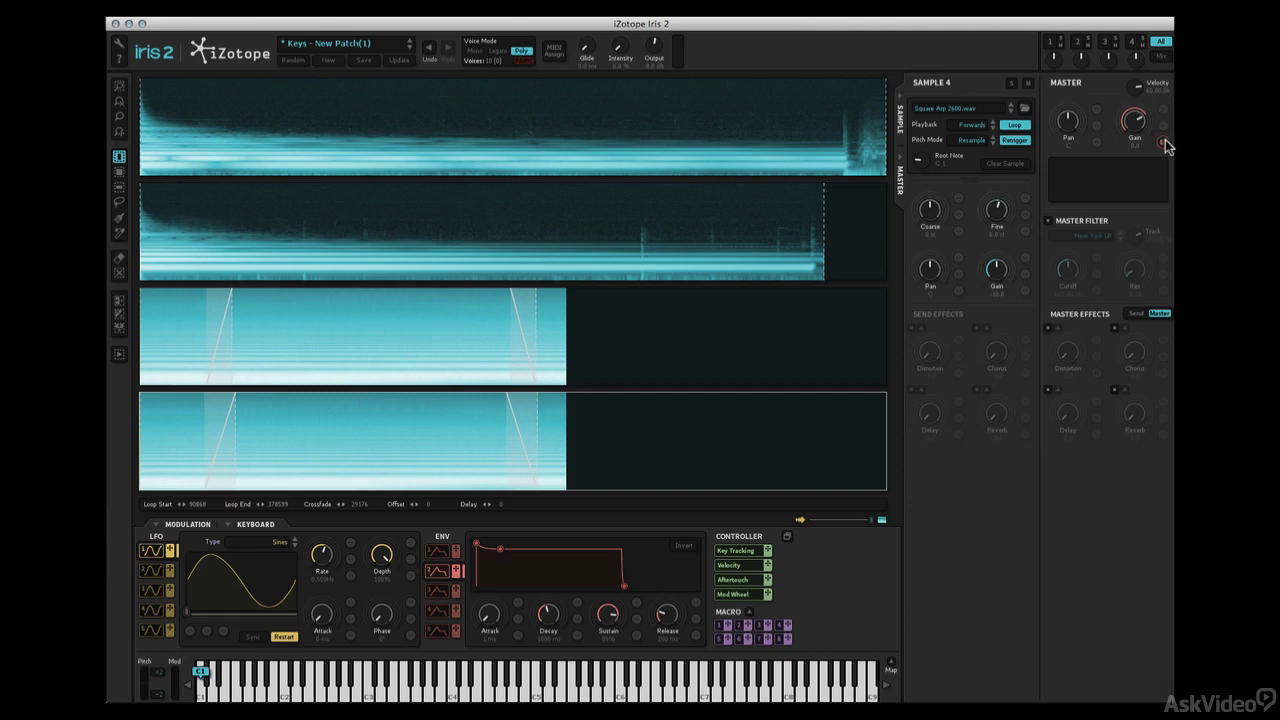
left_click(1163, 144)
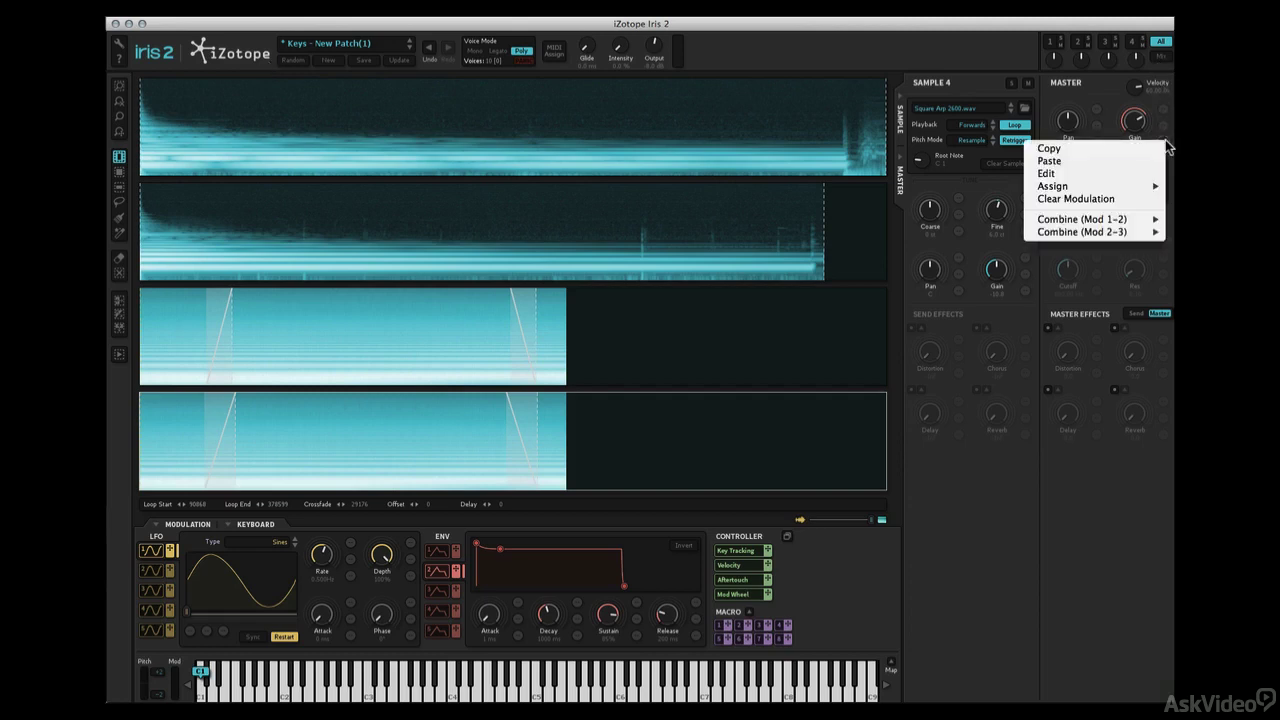
left_click(1136, 199)
Modulate Samples 1–2 gain with envelope 2, set its decay near 4 s, and reduce Sample 3's LFO fine-tune depth
left_click(1160, 56)
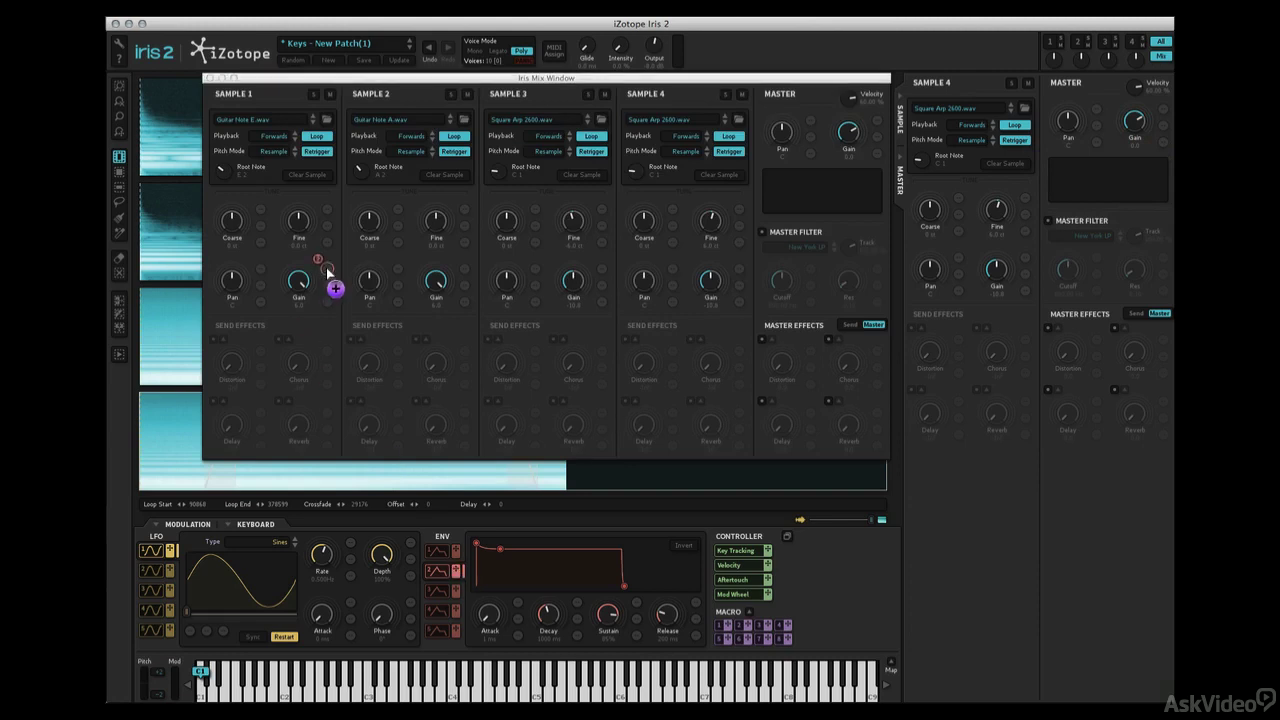
left_click_drag(328, 272, 327, 269)
left_click_drag(463, 268, 463, 268)
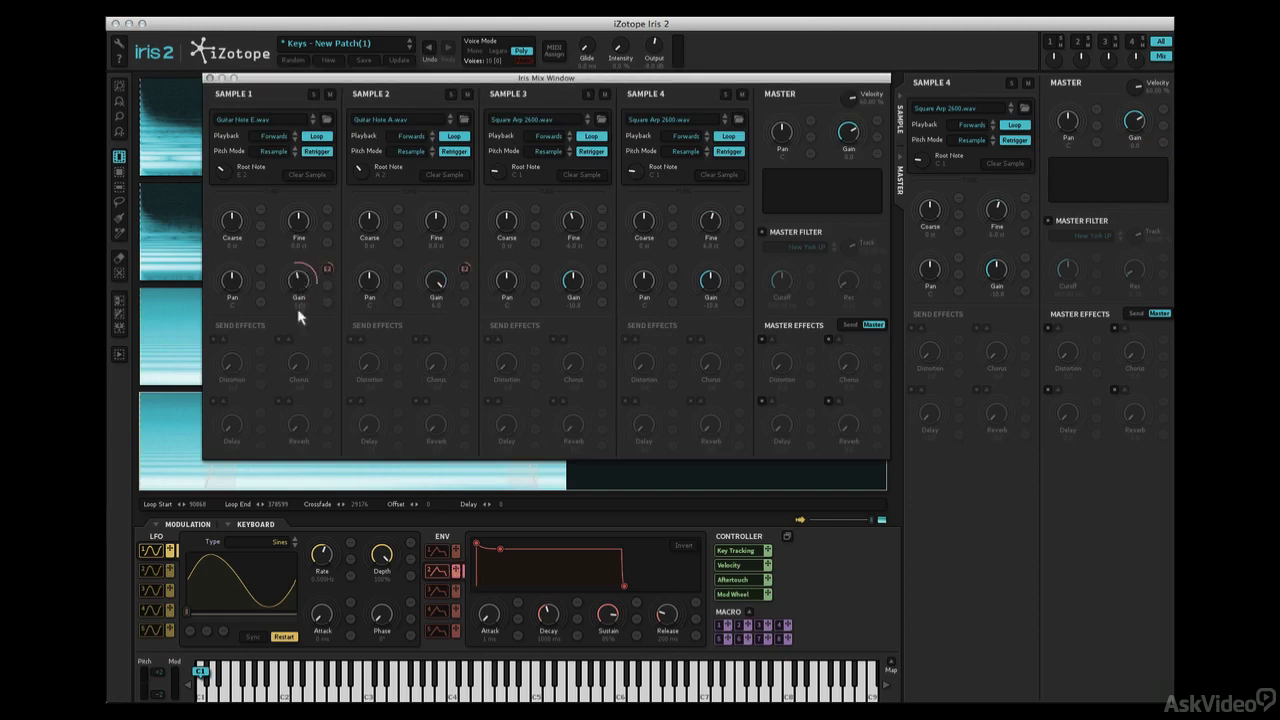
left_click_drag(323, 269, 323, 303)
left_click_drag(439, 280, 460, 293)
left_click_drag(552, 630, 598, 632)
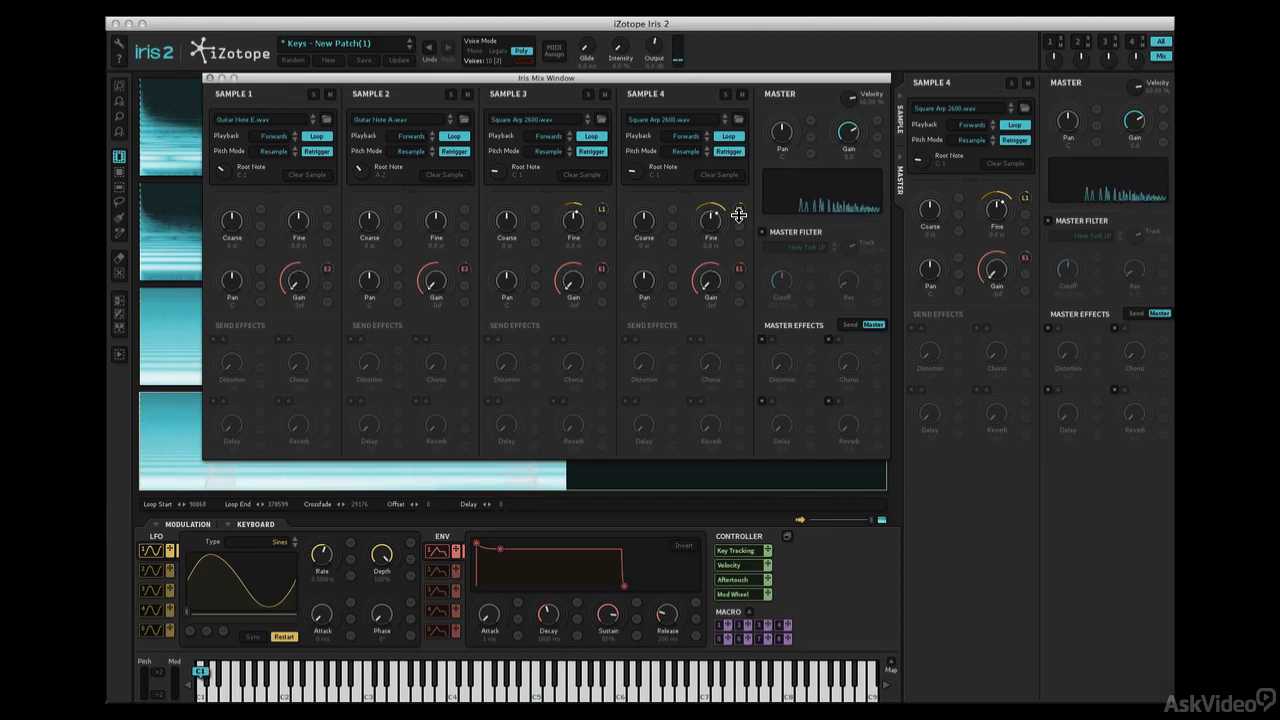
left_click_drag(605, 208, 603, 222)
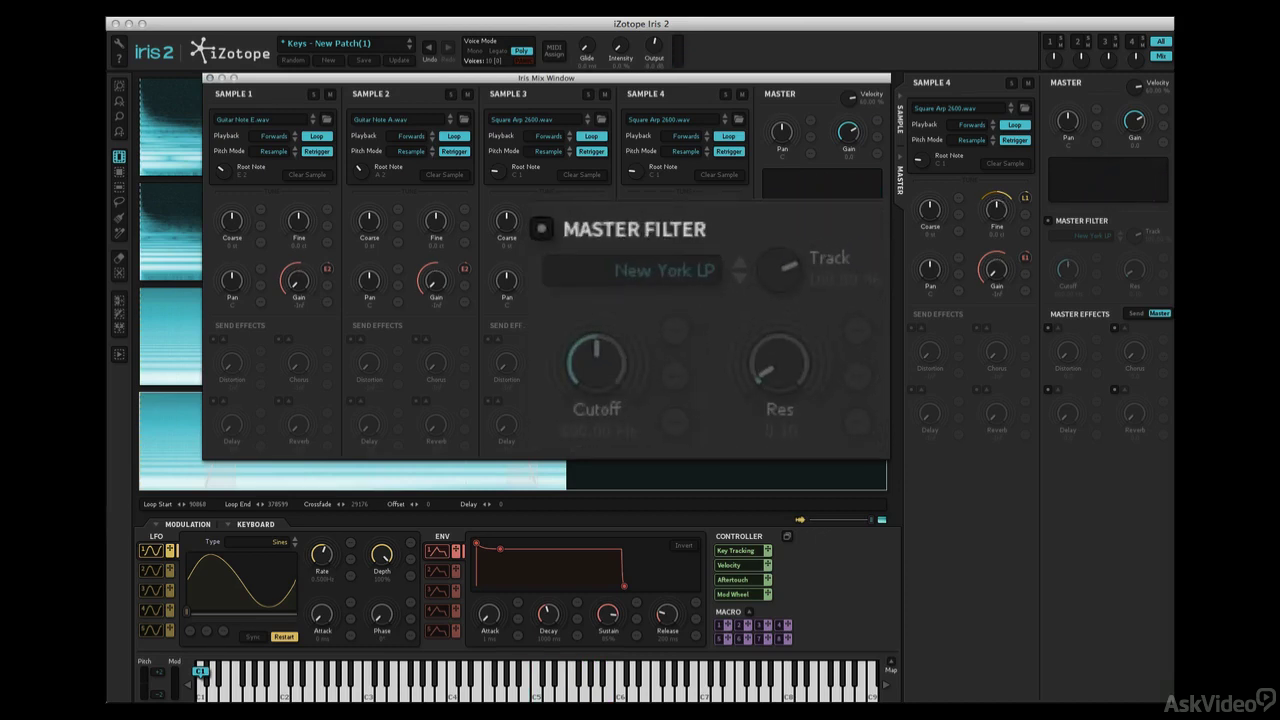
Enable a Warm Synth LP master filter at 138.24 Hz cutoff, modulated by envelope 4 with longer release
left_click(541, 229)
left_click(710, 283)
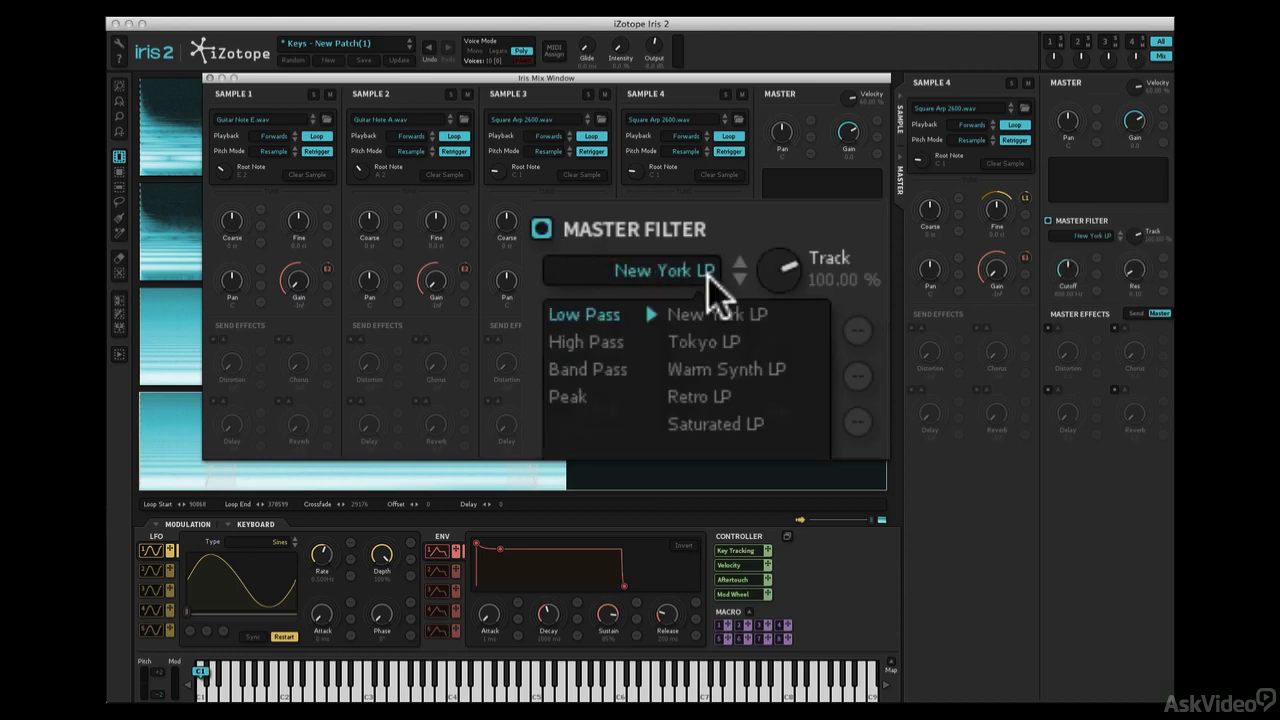
left_click(755, 366)
left_click_drag(437, 610, 682, 332)
left_click_drag(596, 362, 588, 412)
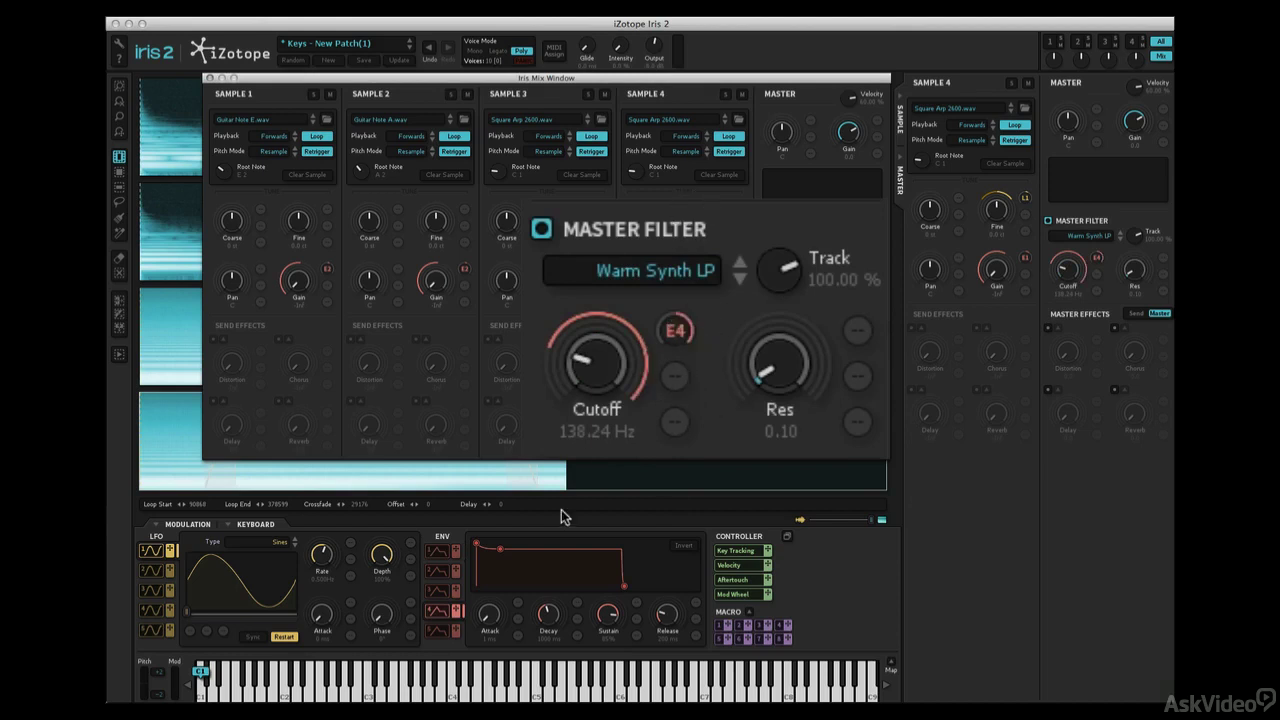
left_click_drag(667, 618, 670, 585)
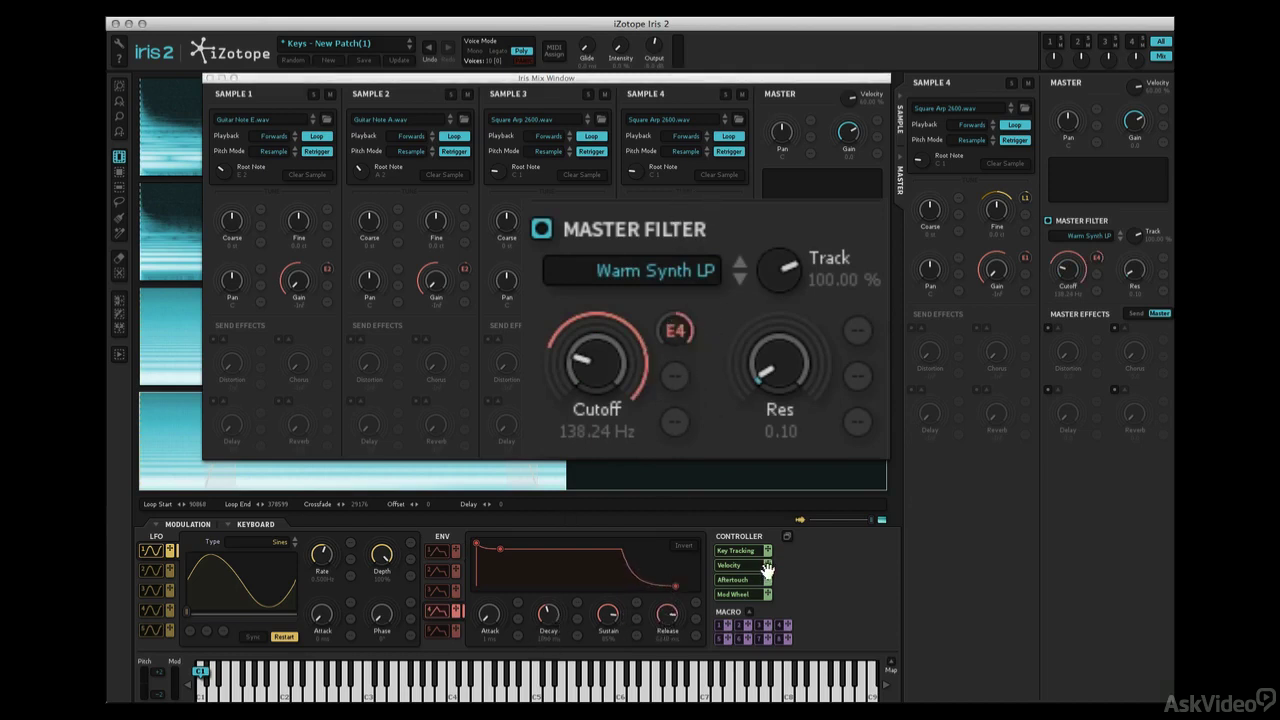
Add velocity and key tracking as modulation sources on the filter cutoff
left_click_drag(775, 514, 676, 375)
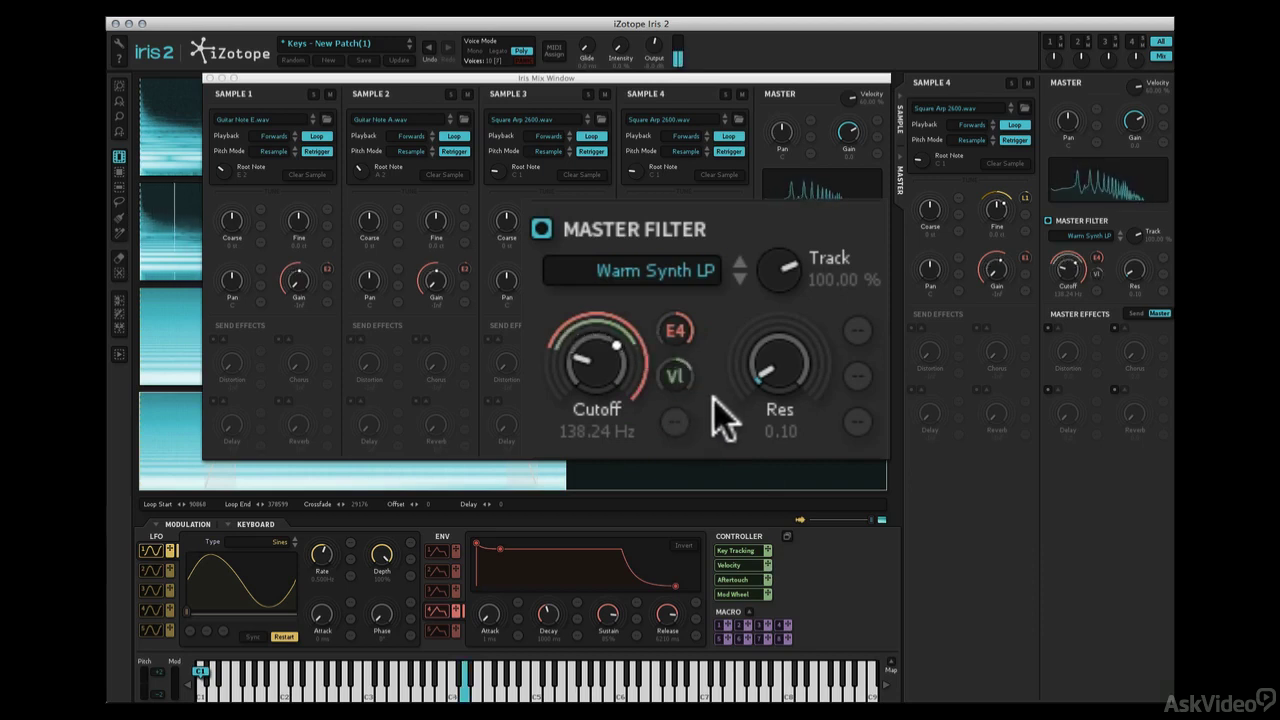
left_click_drag(675, 375, 686, 323)
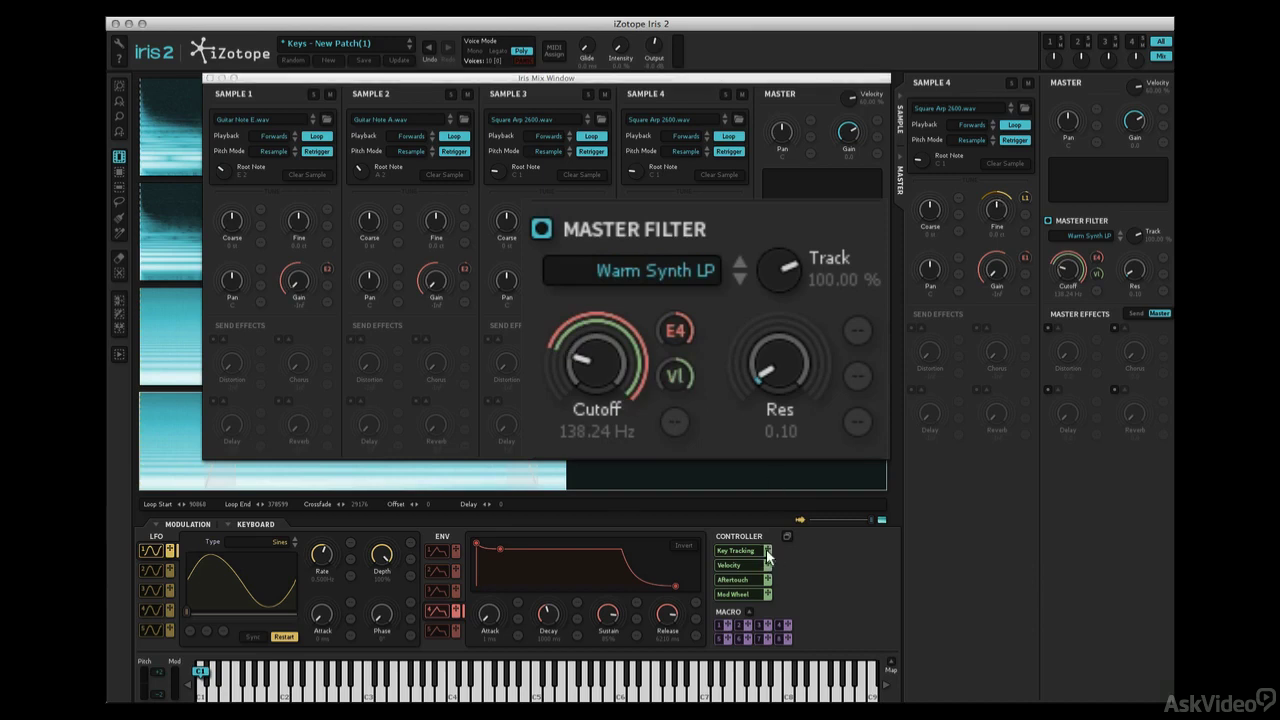
left_click_drag(767, 551, 673, 429)
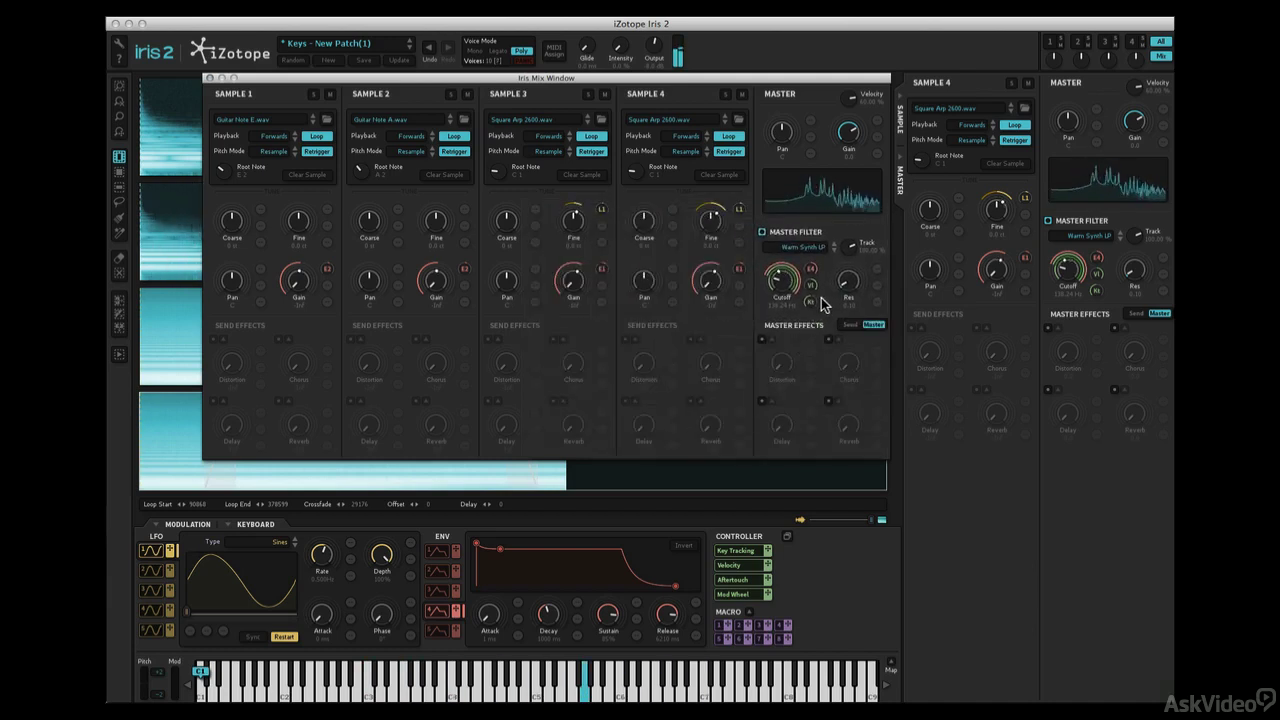
Switch master effects to per-sample sends, enable the Distortion send, and open its Tube settings
key("m")
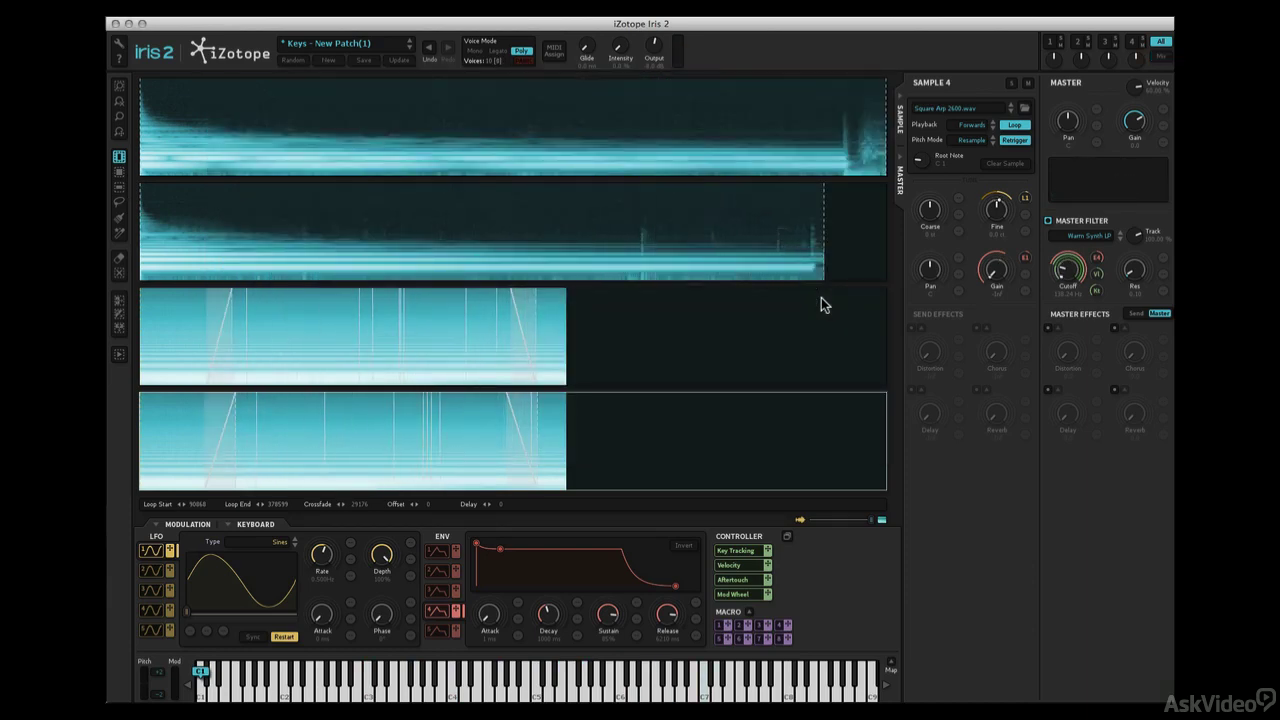
key("m")
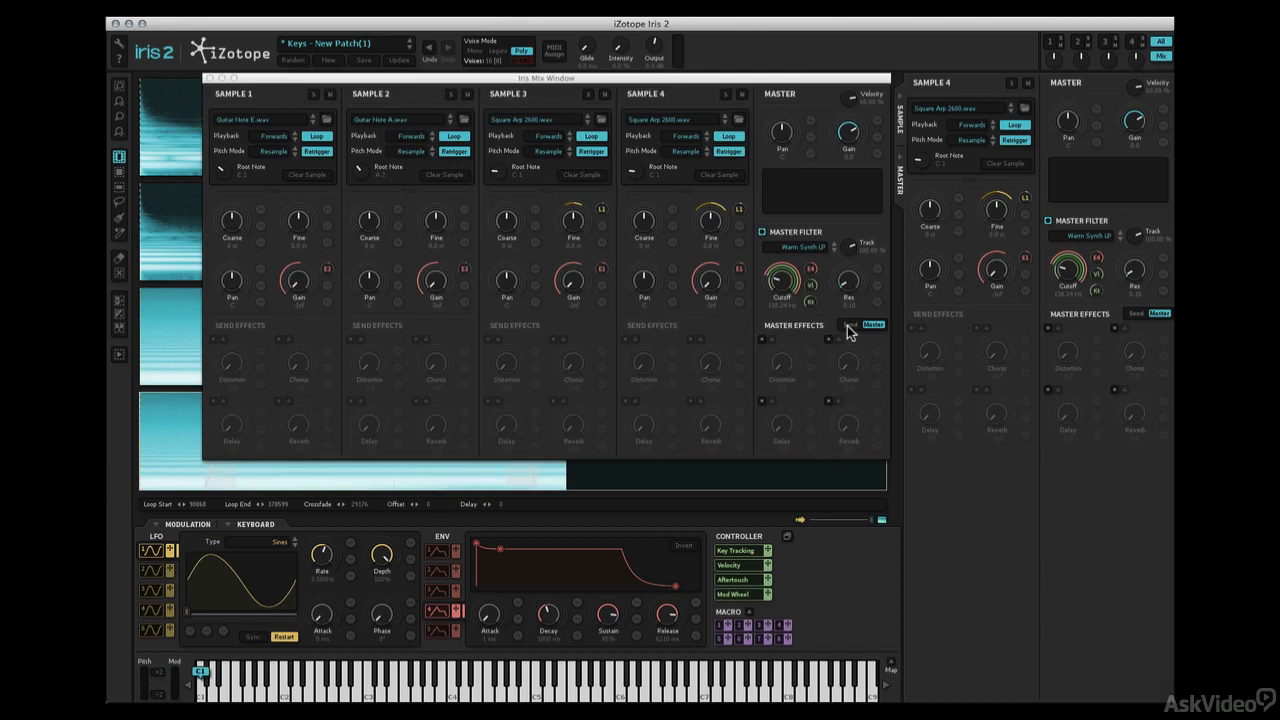
left_click(849, 325)
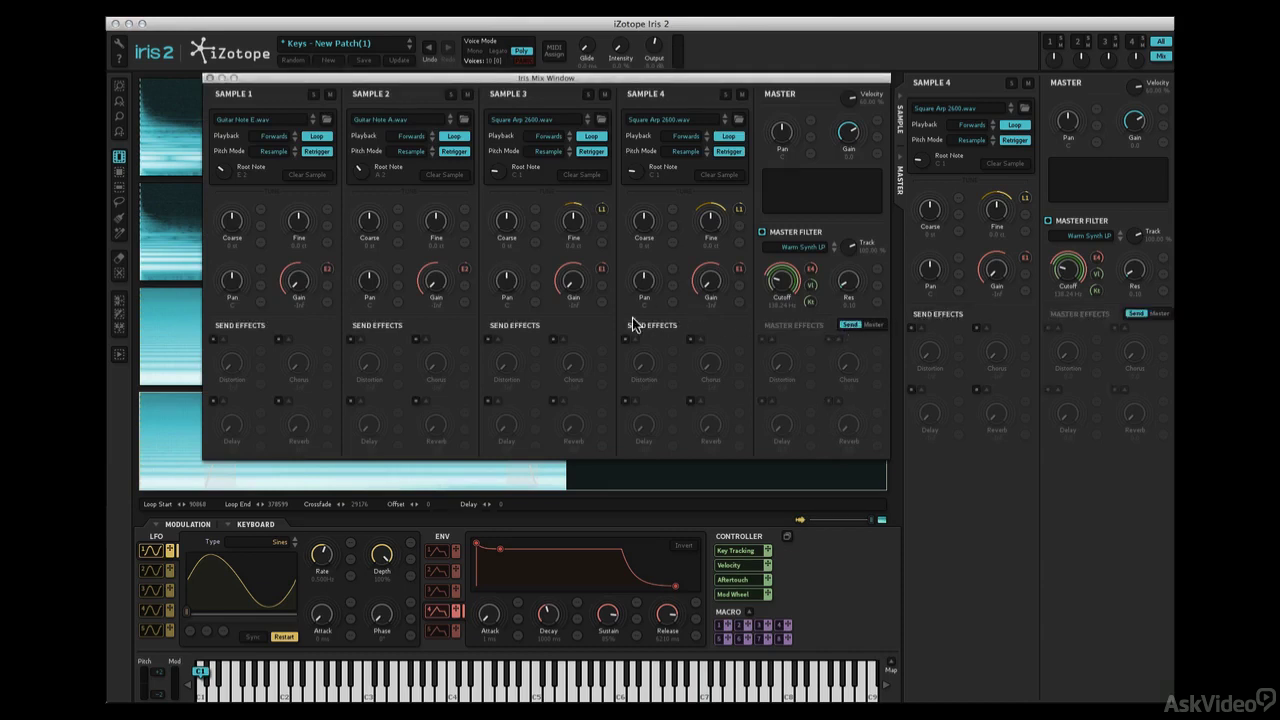
left_click(351, 340)
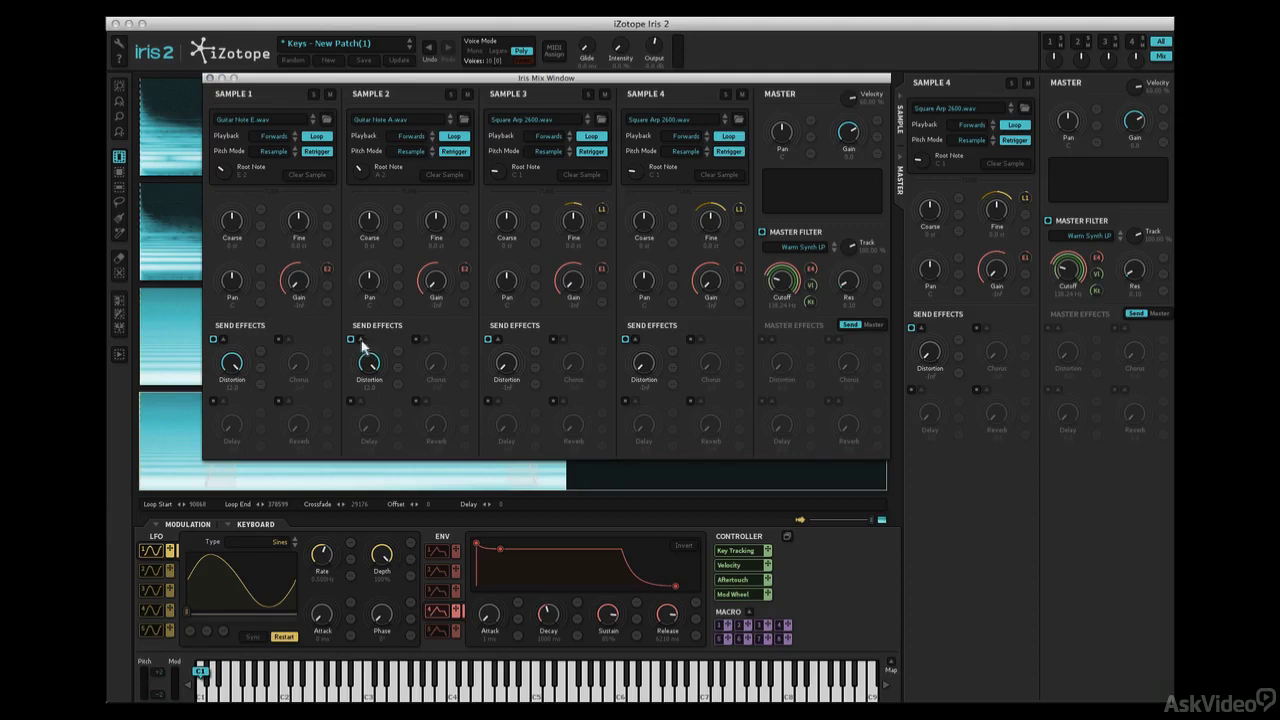
left_click(361, 340)
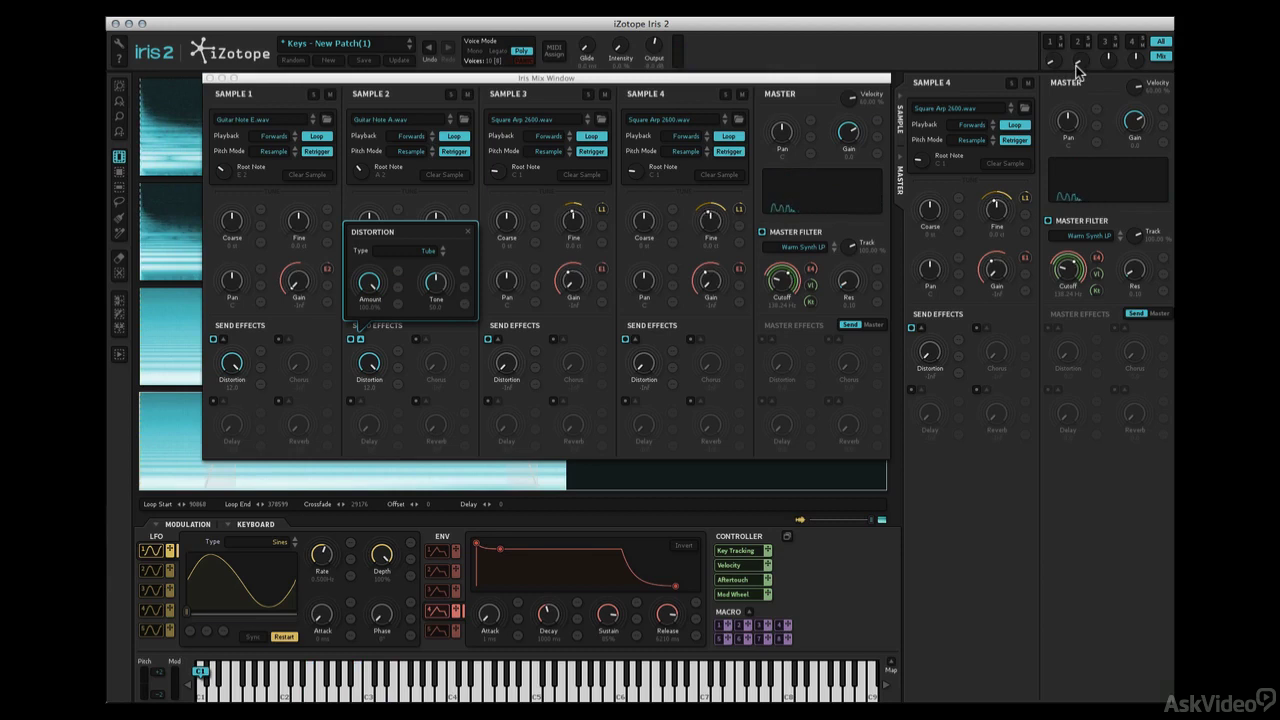
Enable the Reverb send and raise the reverb send levels on Samples 3 and 4
left_click(416, 401)
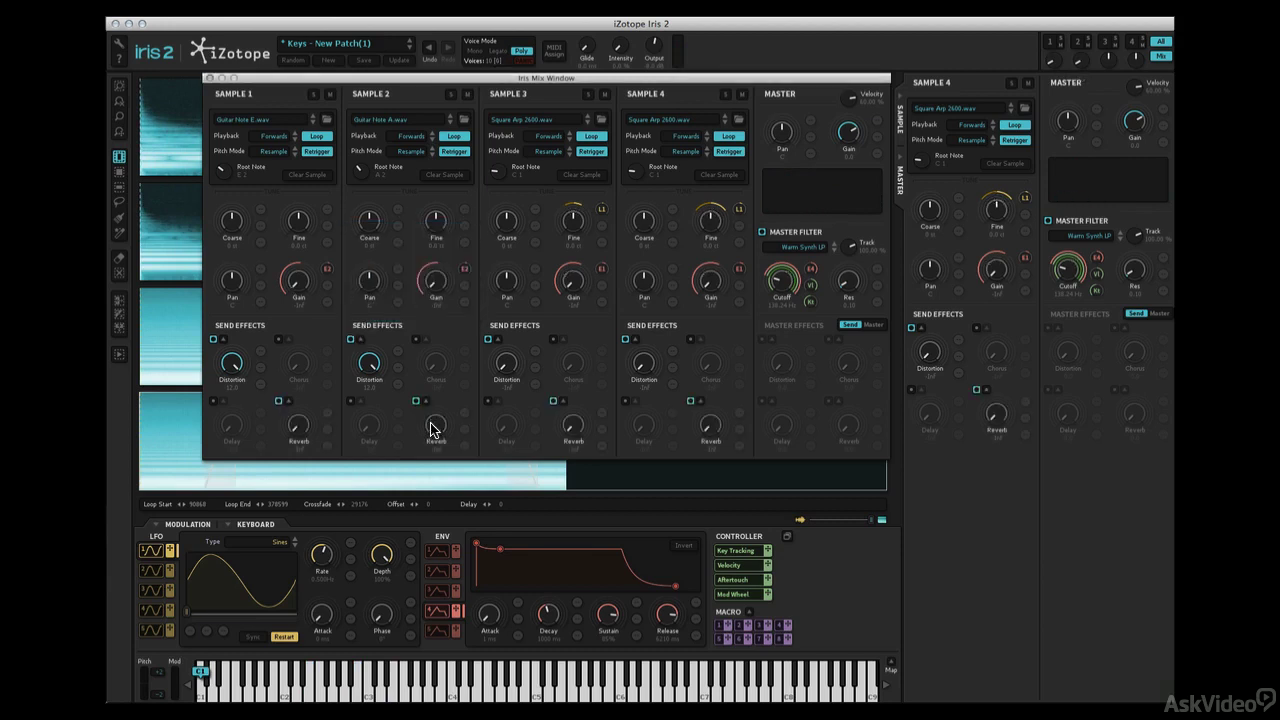
left_click(288, 400)
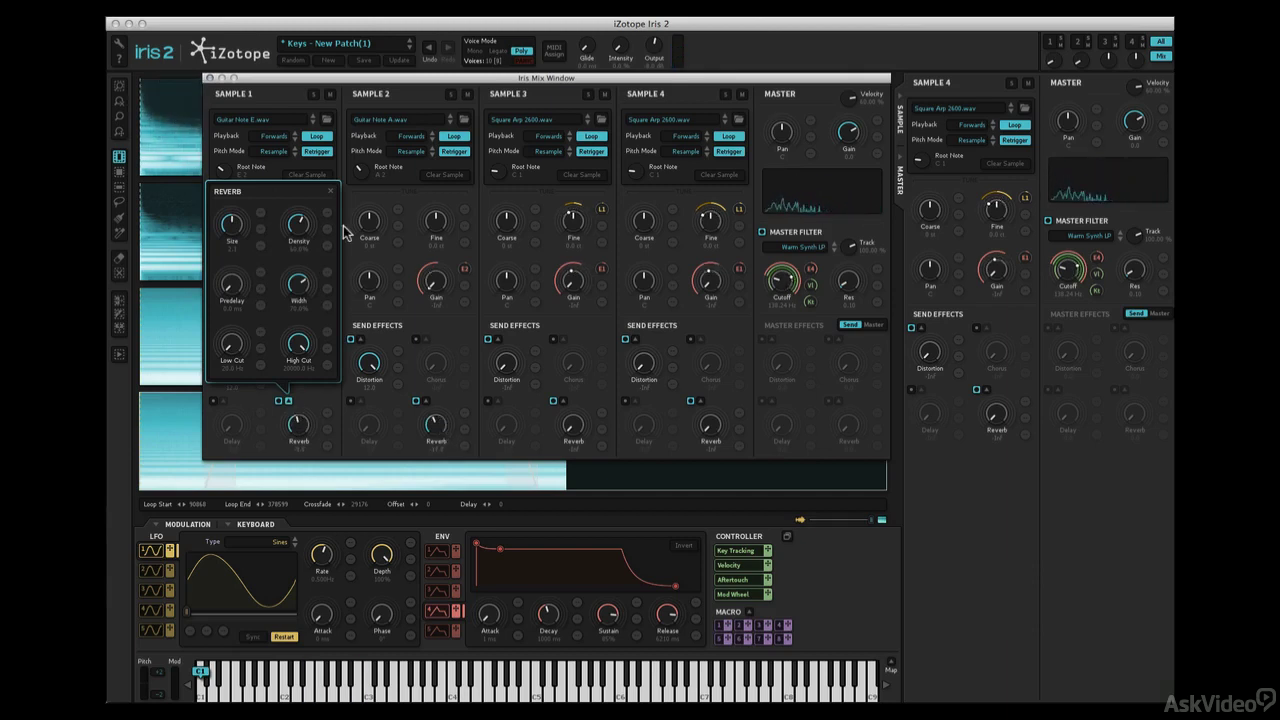
left_click(331, 190)
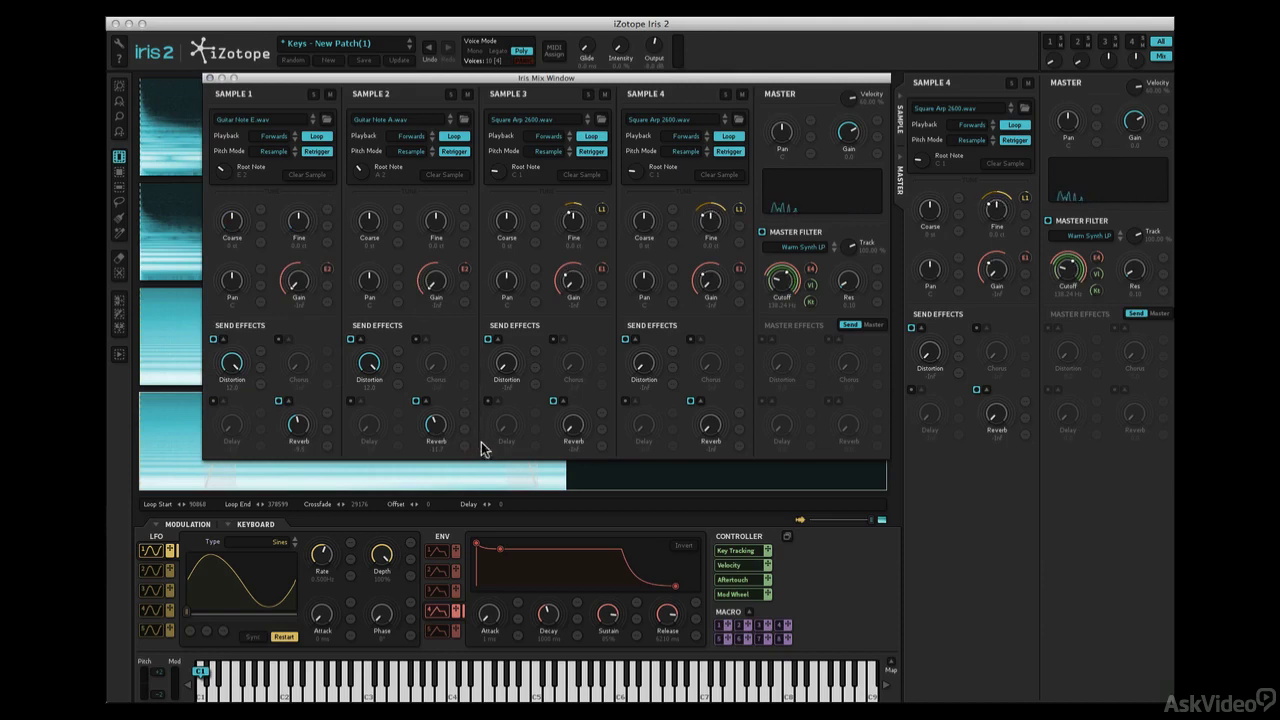
left_click_drag(583, 404, 584, 369)
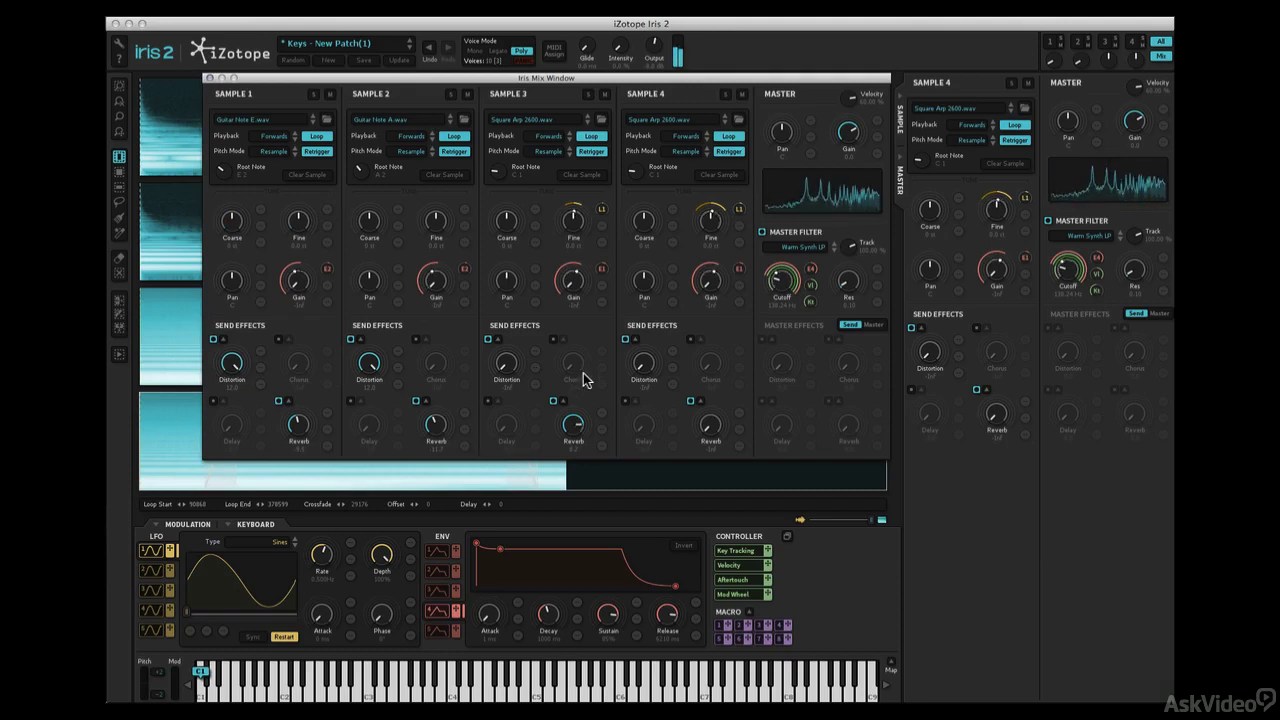
left_click_drag(705, 432, 705, 390)
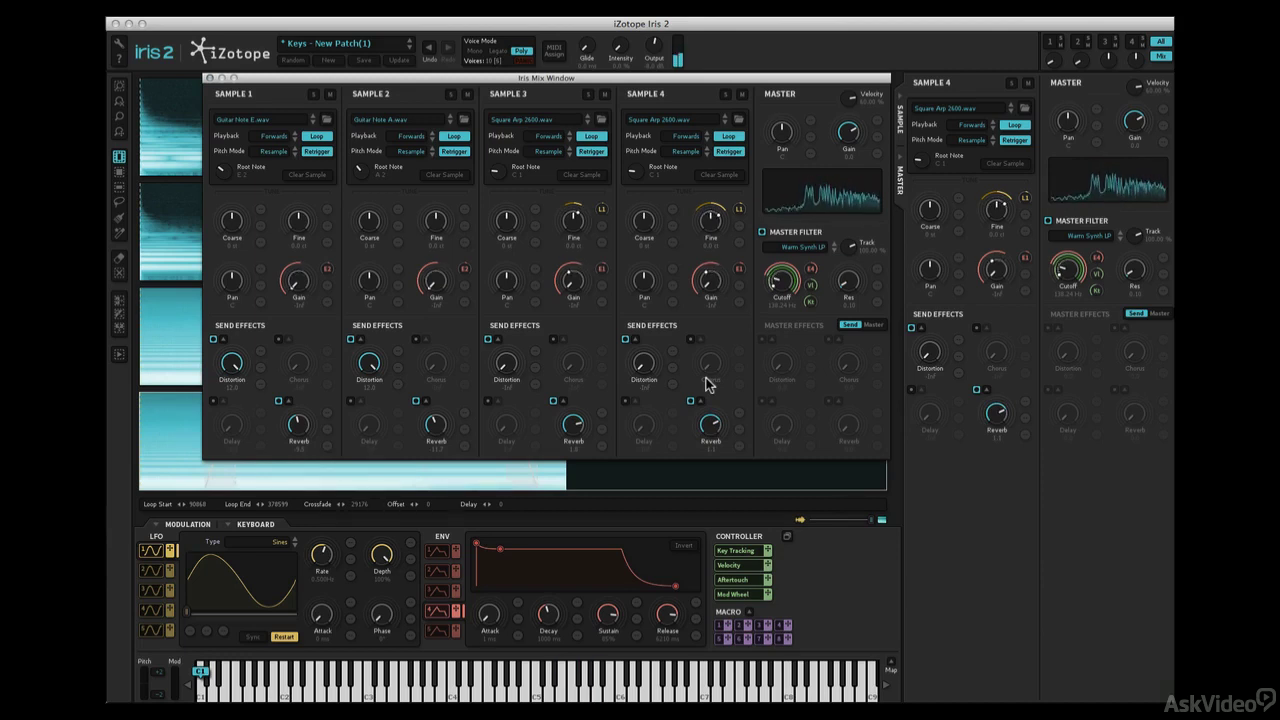
Enable the Stereo Delay send with Sync off, longer delay times and more feedback
left_click(626, 402)
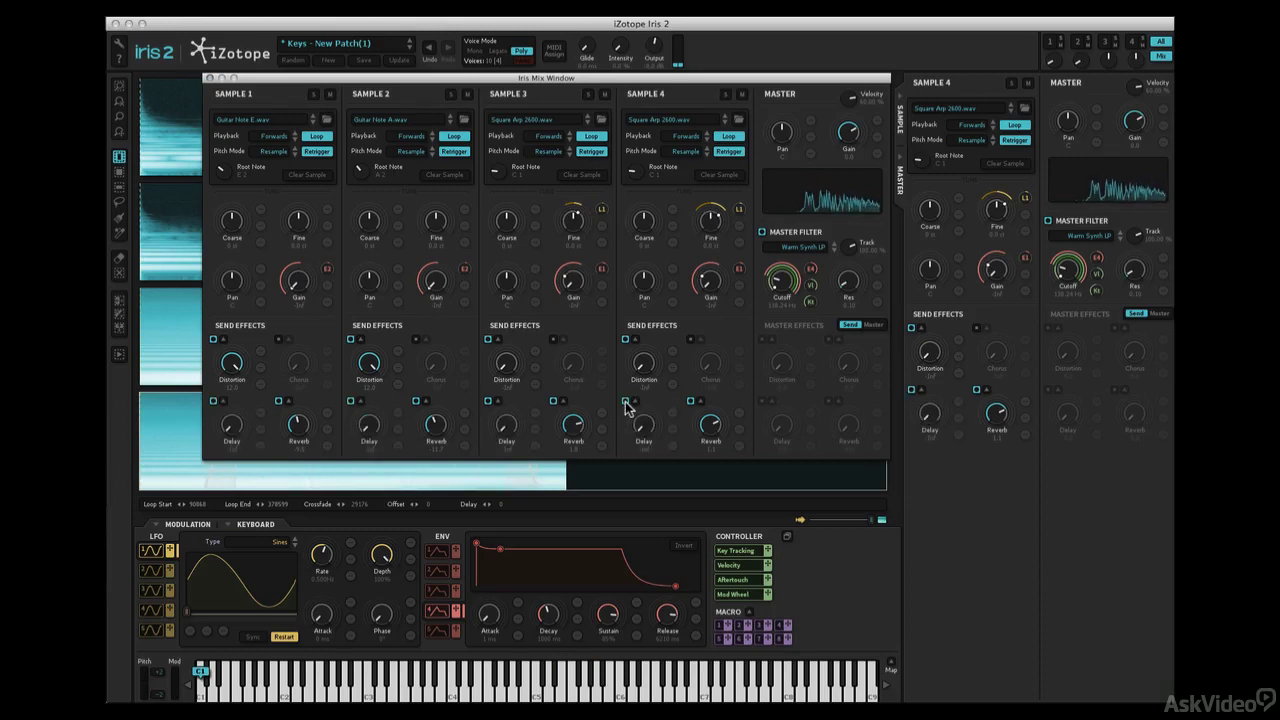
left_click(634, 401)
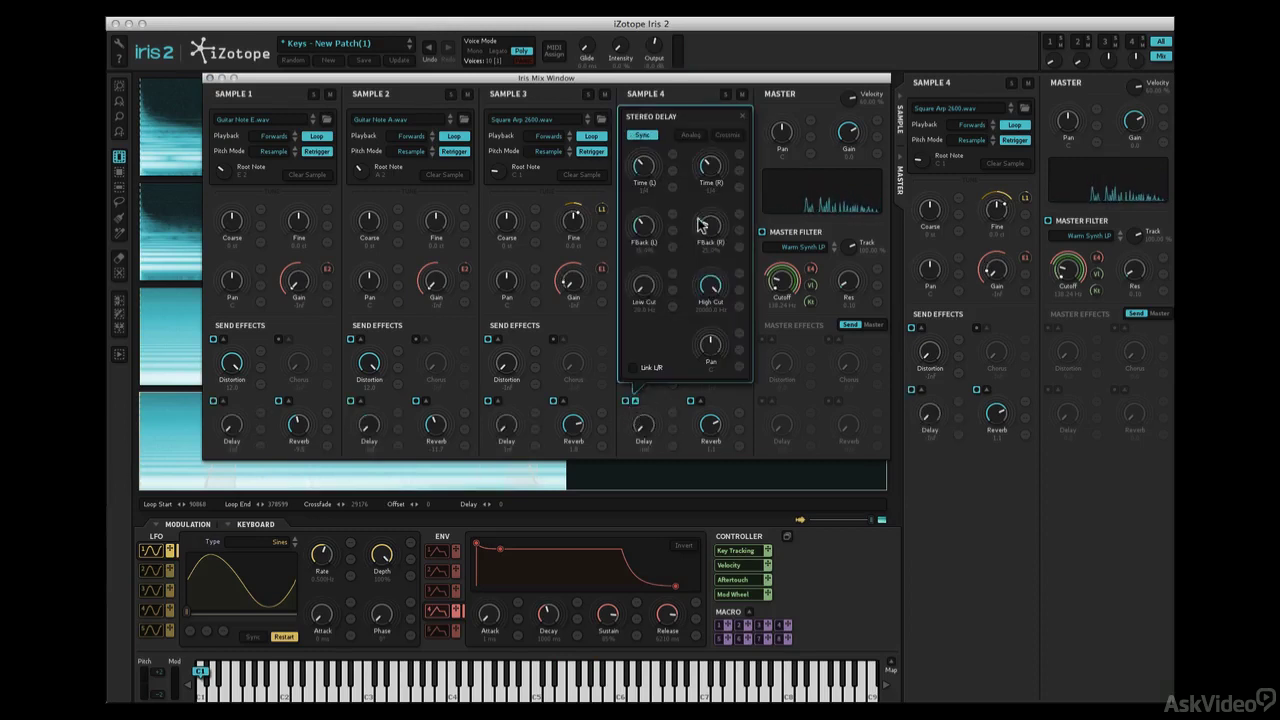
left_click(645, 134)
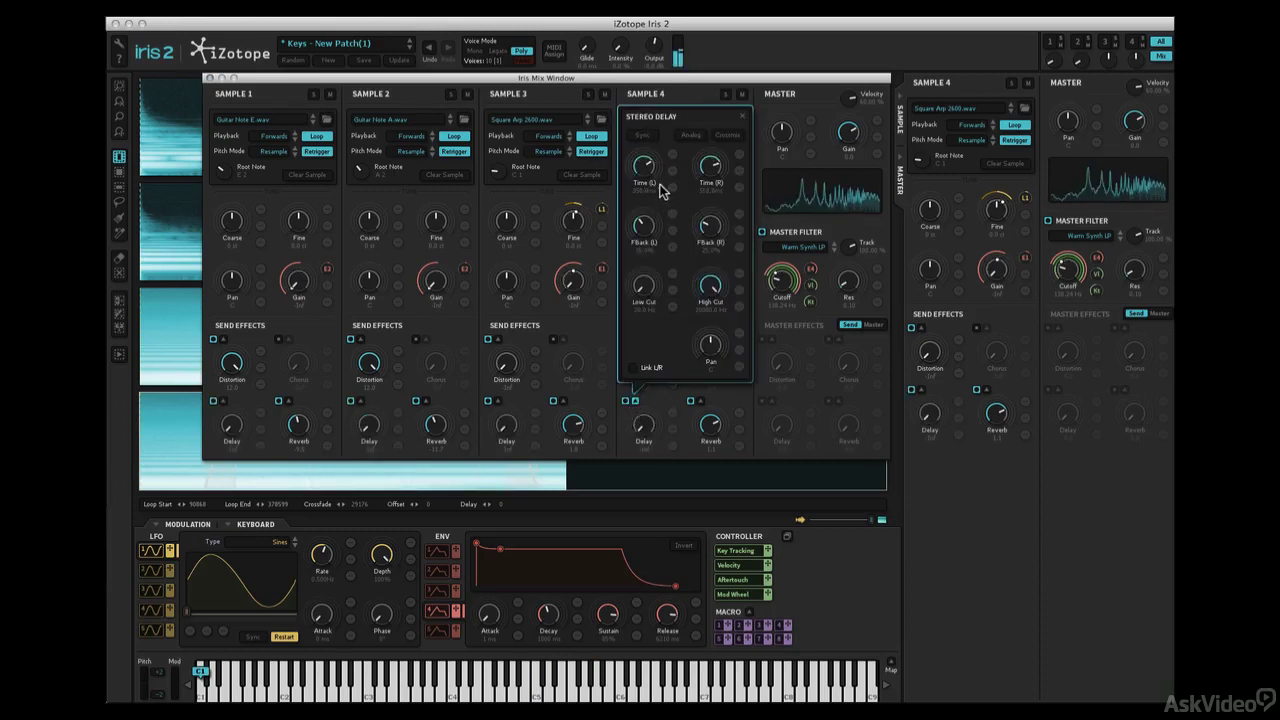
left_click_drag(651, 181, 712, 166)
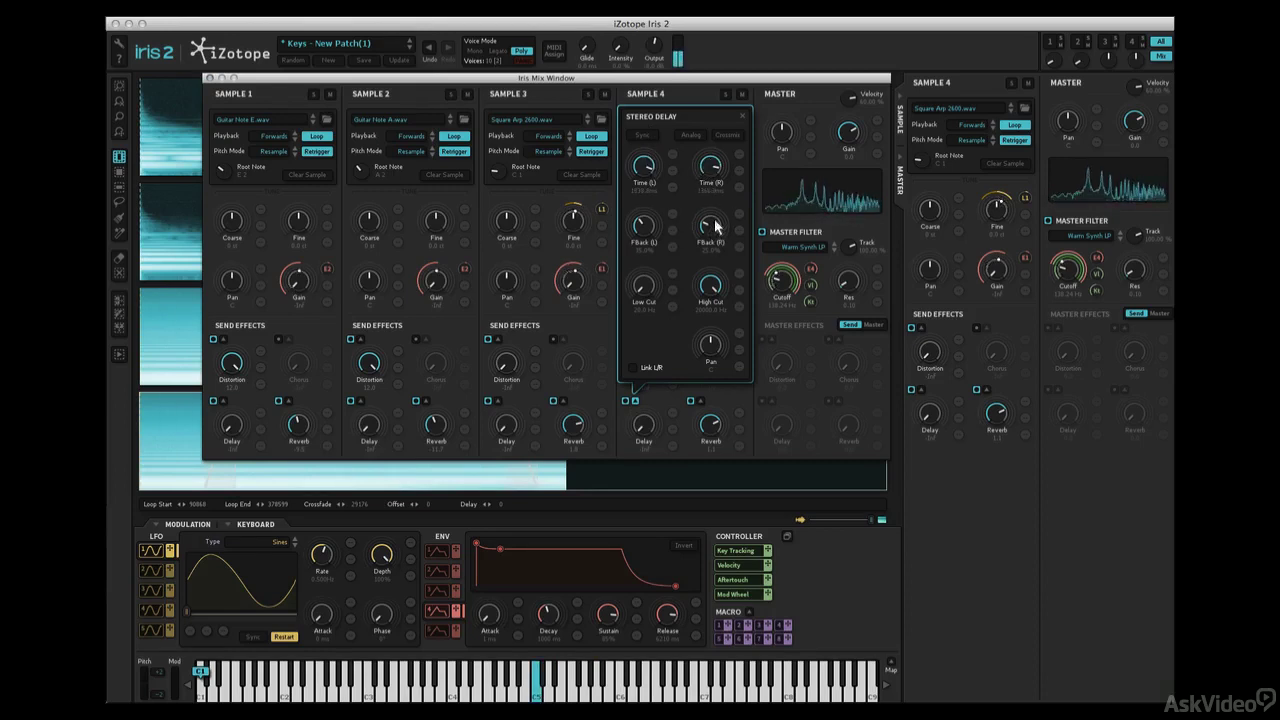
mouse_move(642, 226)
left_mouse_down()
mouse_move(646, 205)
mouse_move(643, 222)
left_mouse_up()
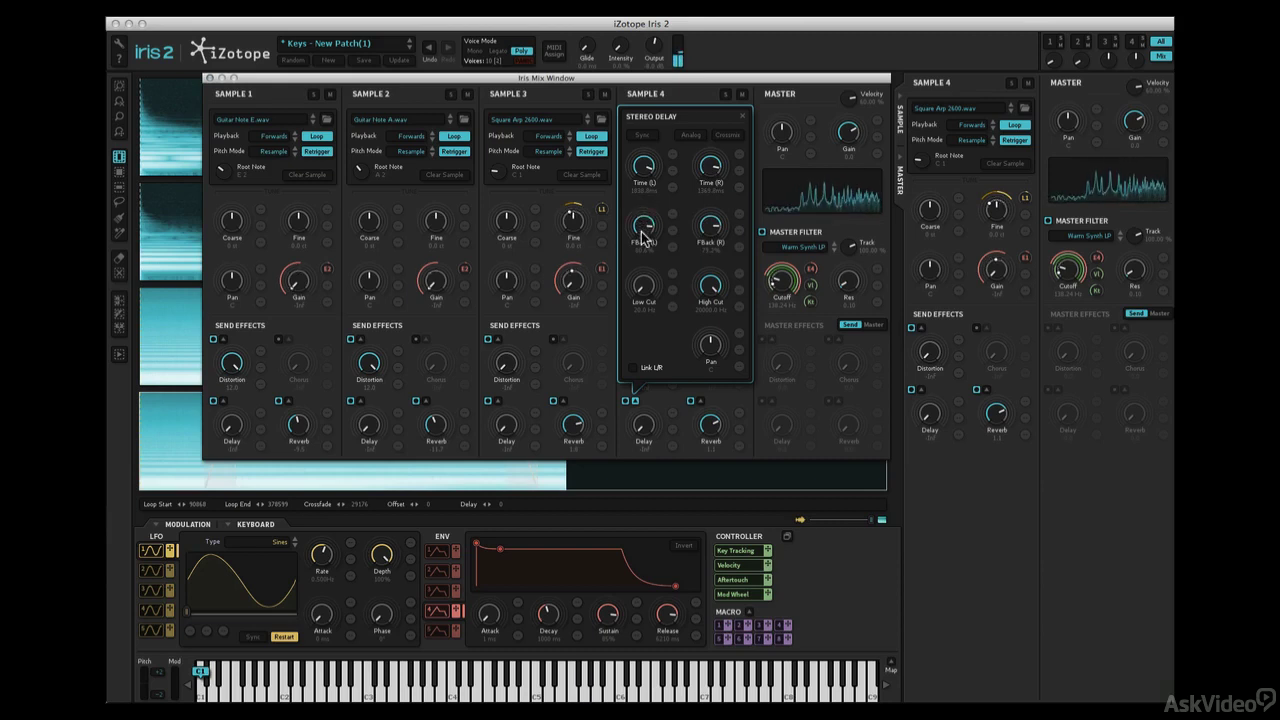
Send Sample 4 into the delay and set the left delay to about 508 ms with 22% feedback
left_click_drag(644, 425, 652, 364)
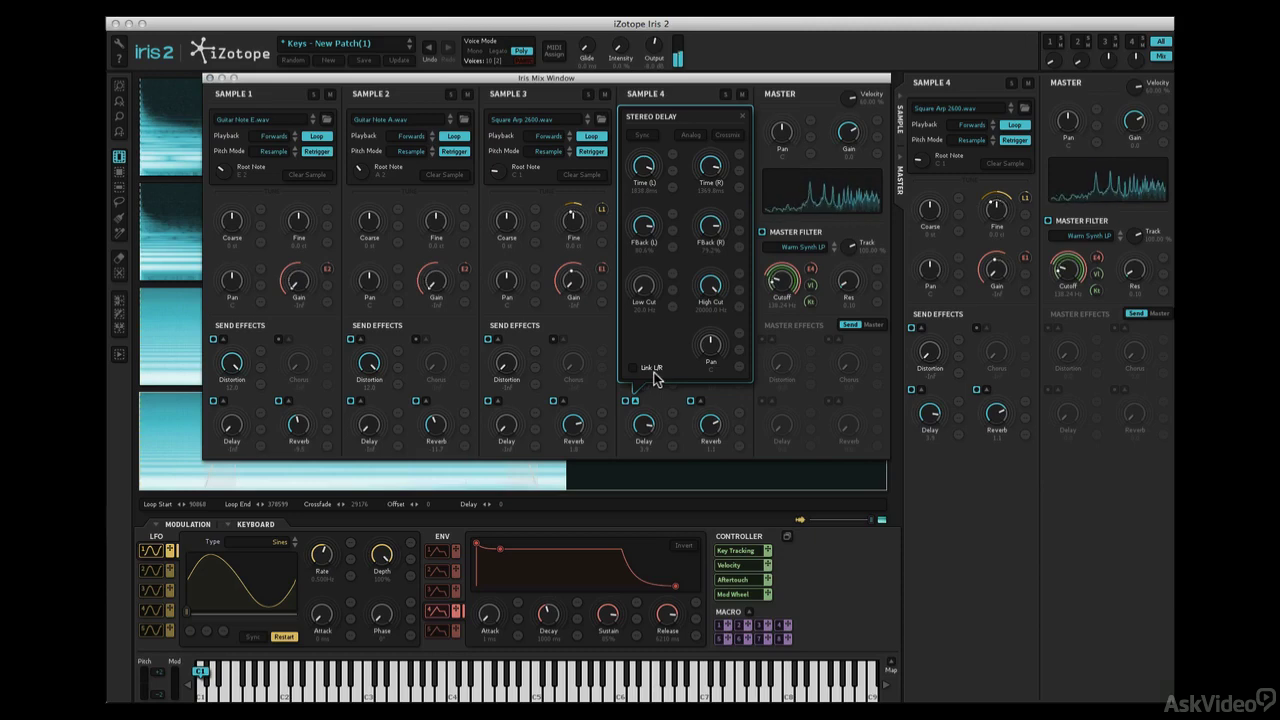
left_click_drag(640, 428, 640, 431)
left_click_drag(650, 165, 705, 180)
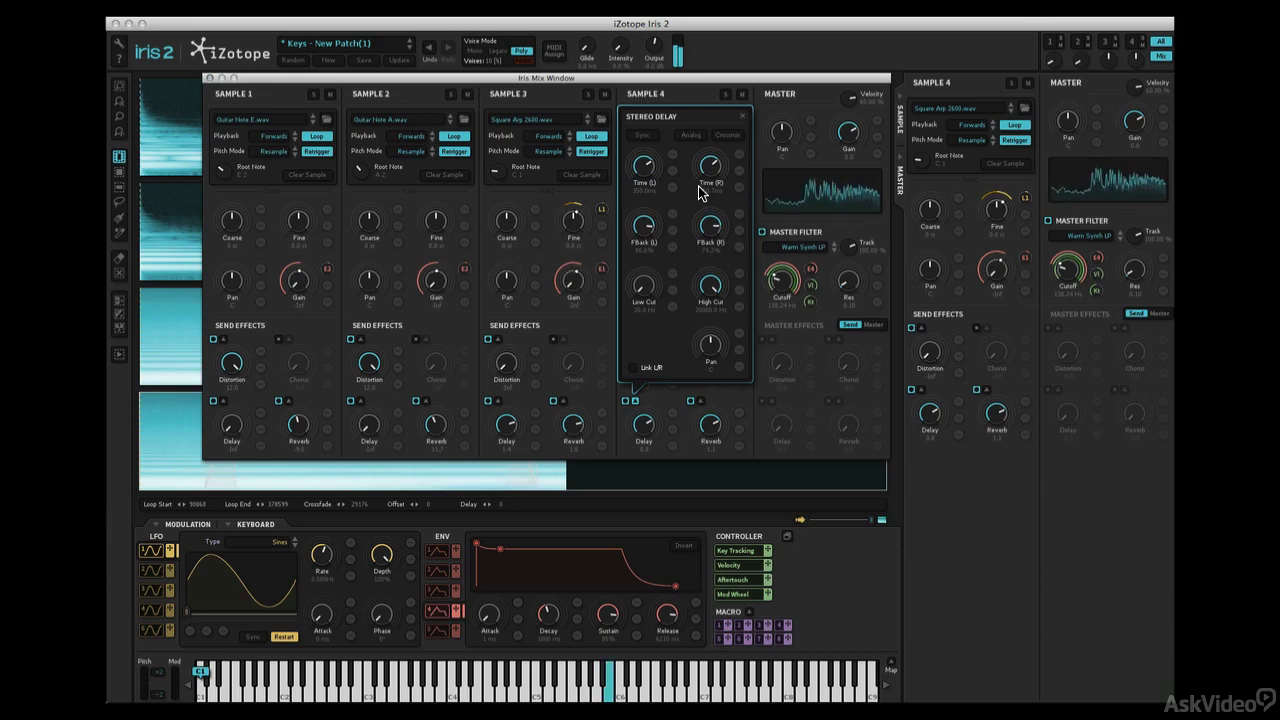
left_click_drag(657, 214, 647, 235)
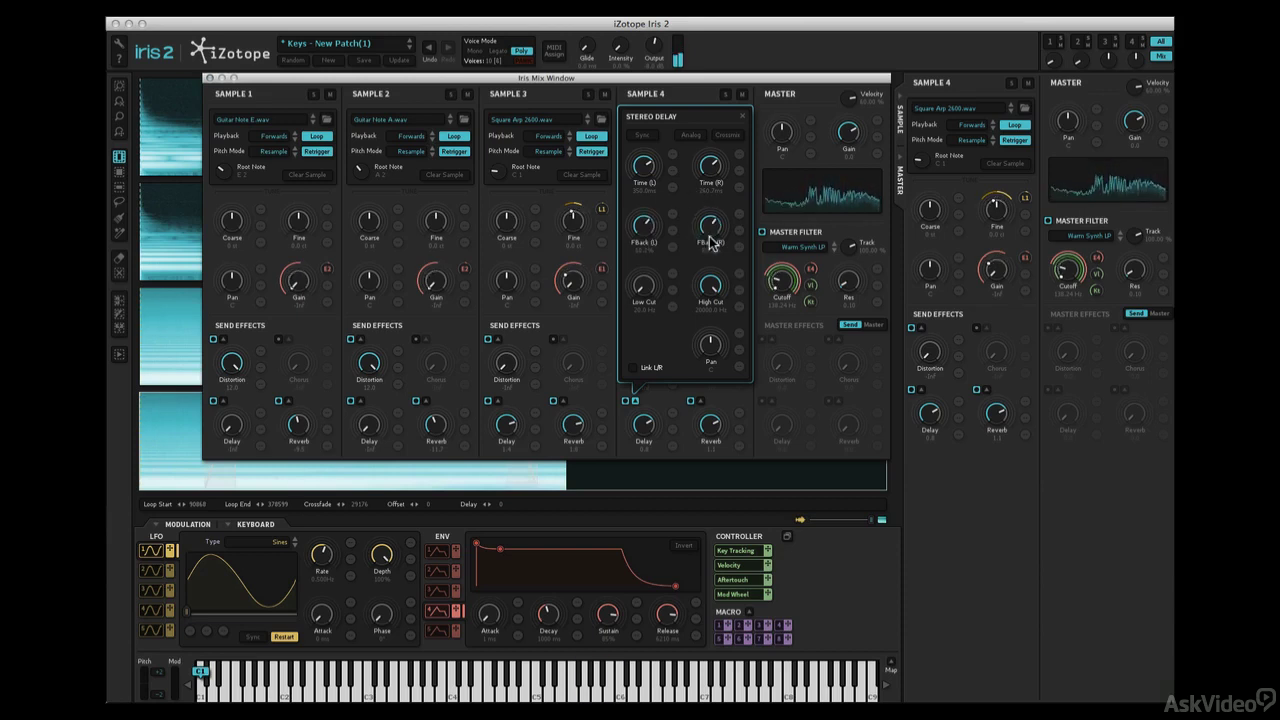
left_click(742, 117)
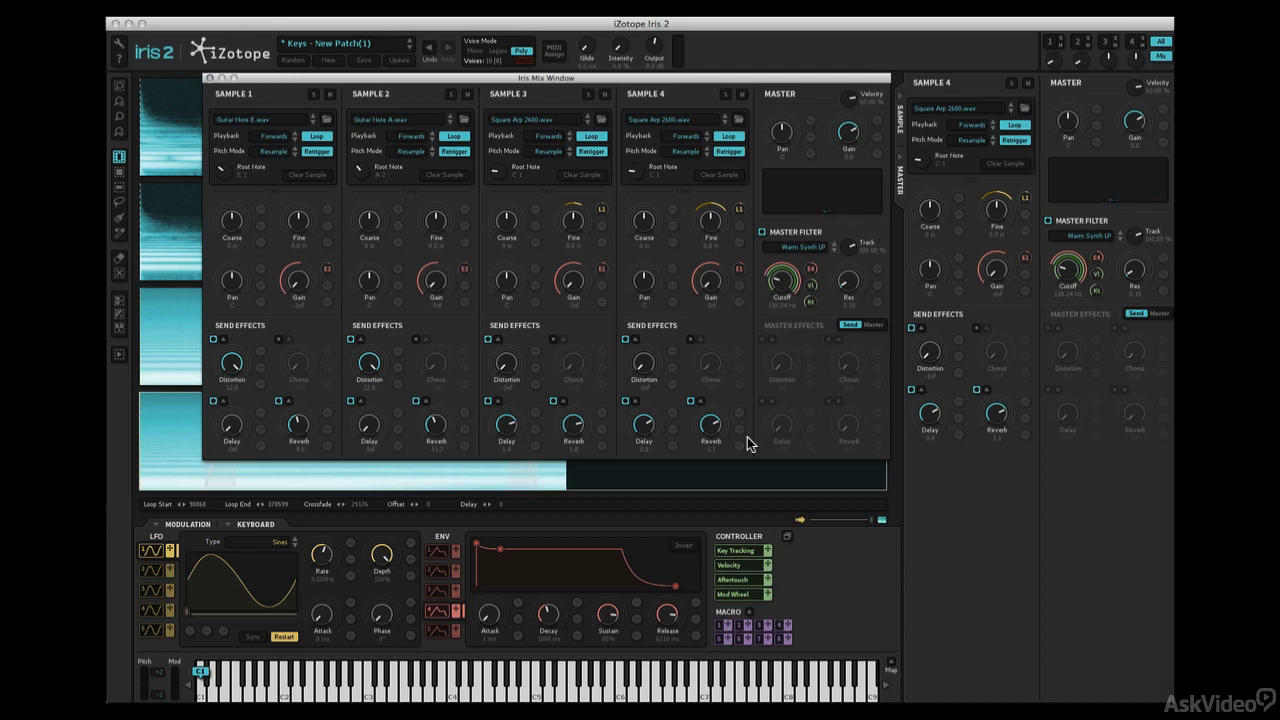
left_click(754, 474)
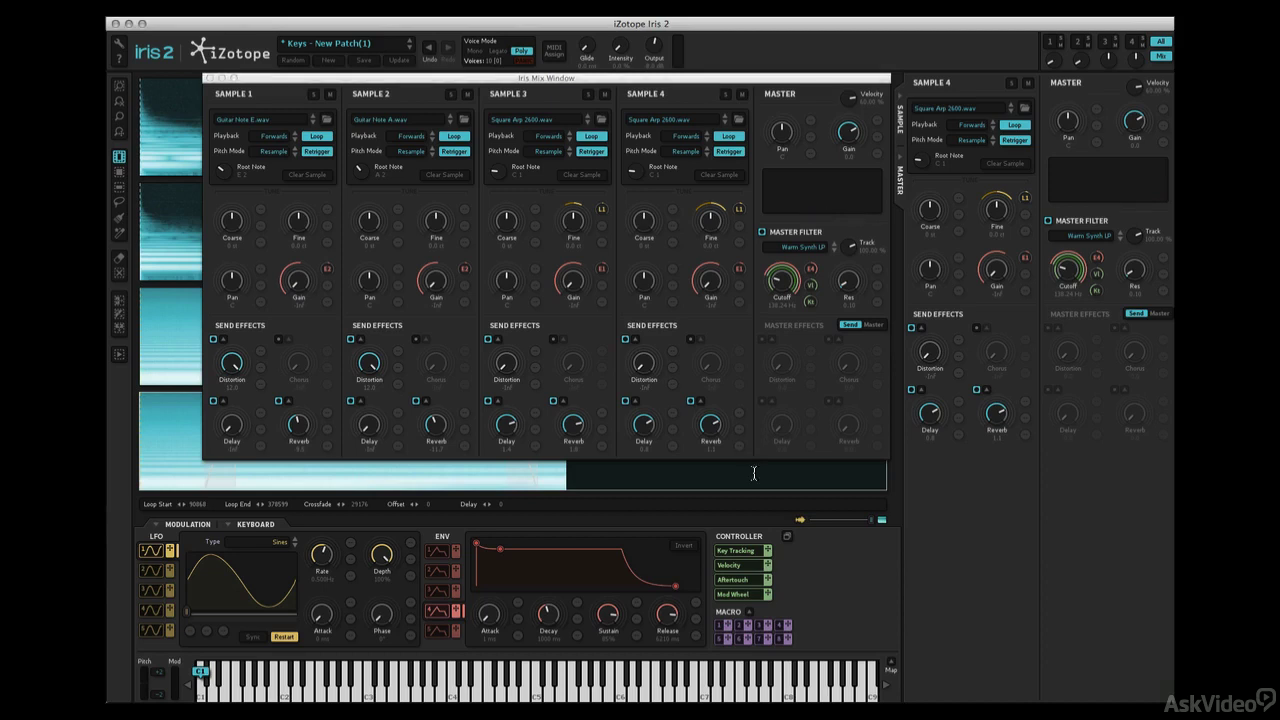